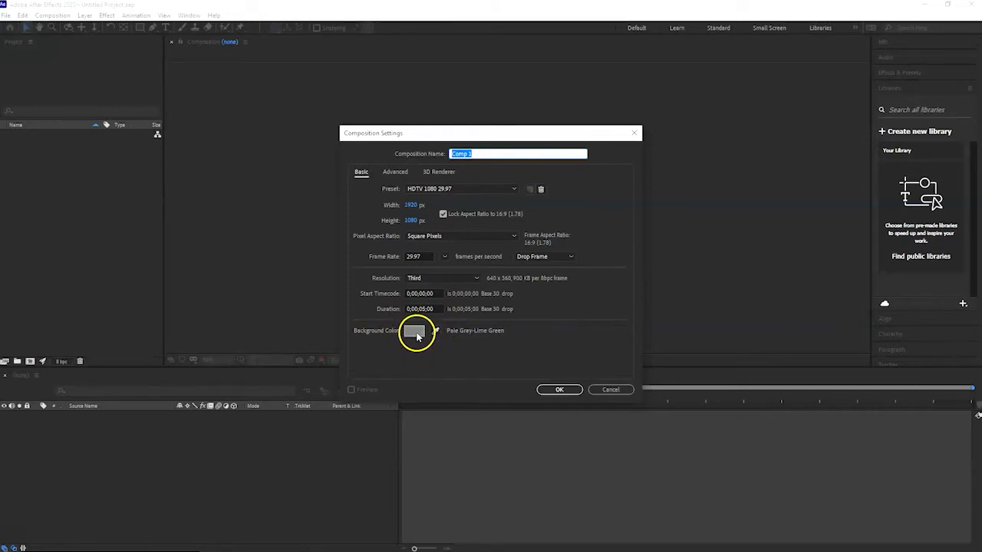
Set the new composition's background color to grey 737570 and create the 1920 x 1080 composition
click(414, 332)
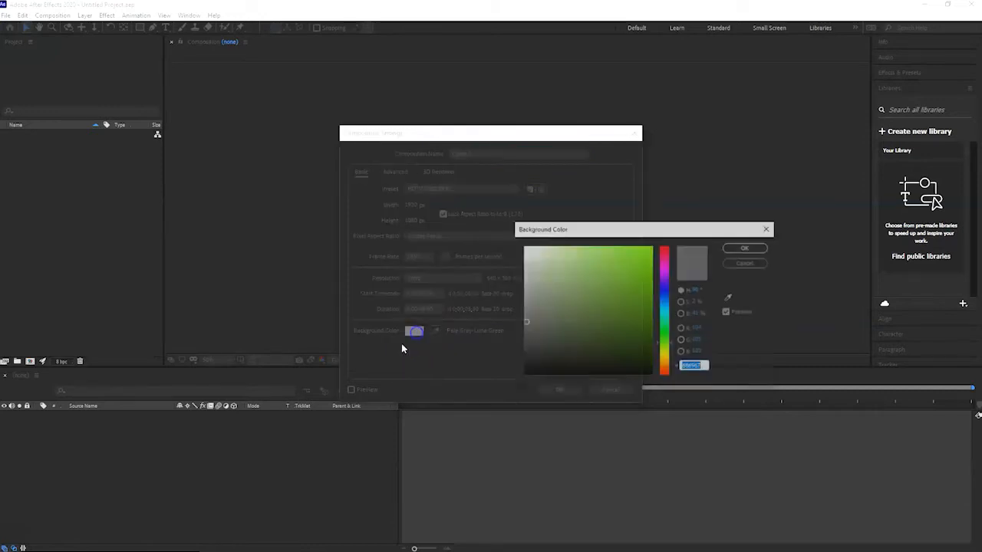
click(525, 315)
click(527, 325)
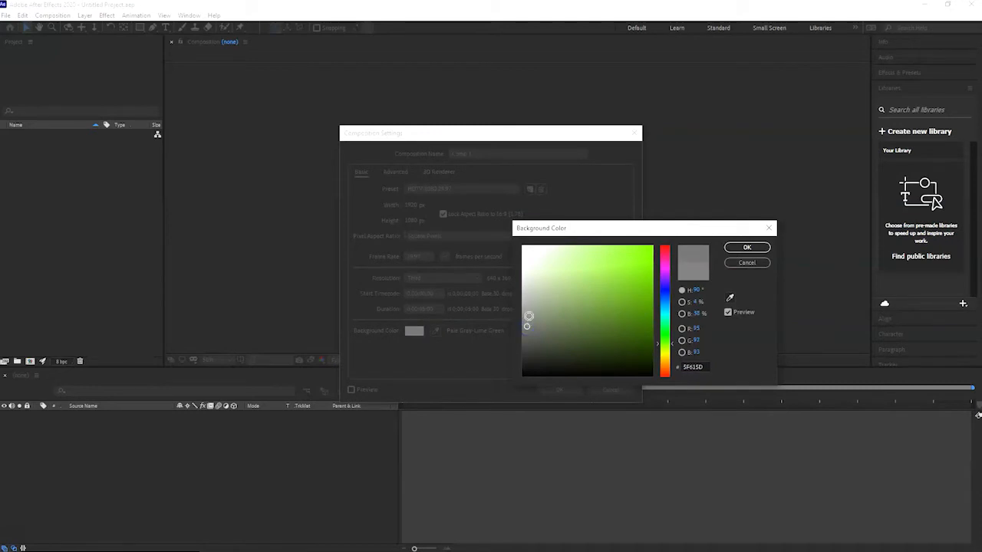
click(527, 315)
click(748, 247)
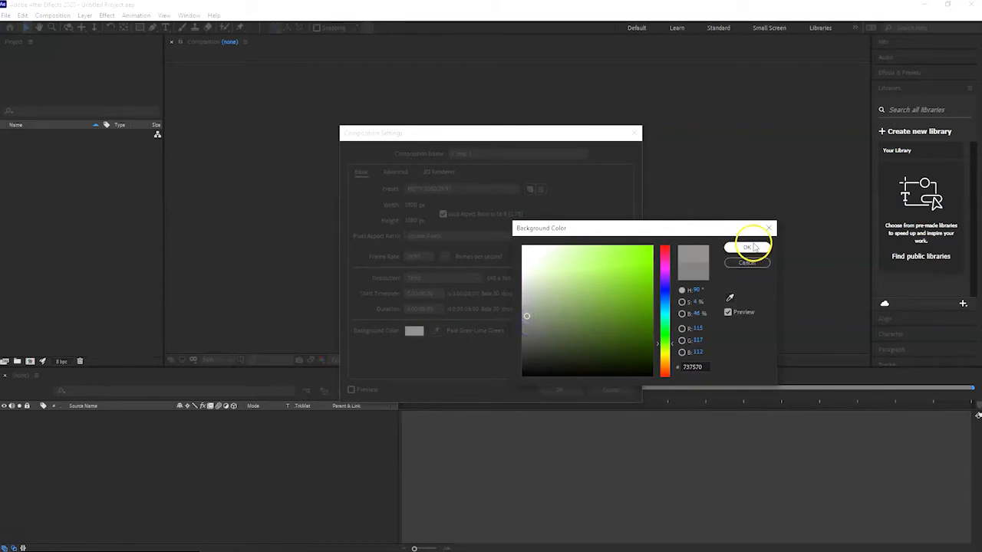
click(557, 389)
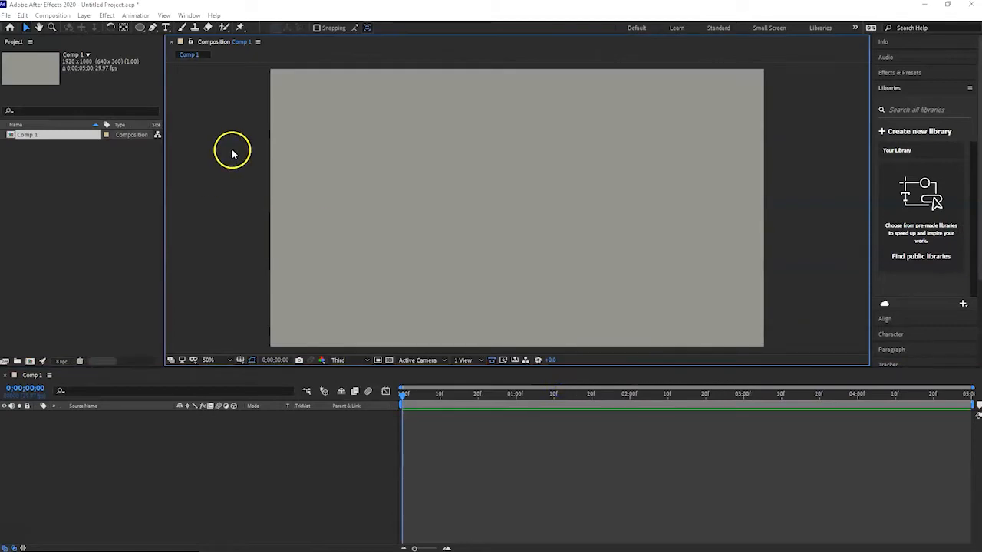
Draw a yellow circle without stroke in the upper-left area of the composition using the Ellipse tool
click(141, 28)
click(190, 49)
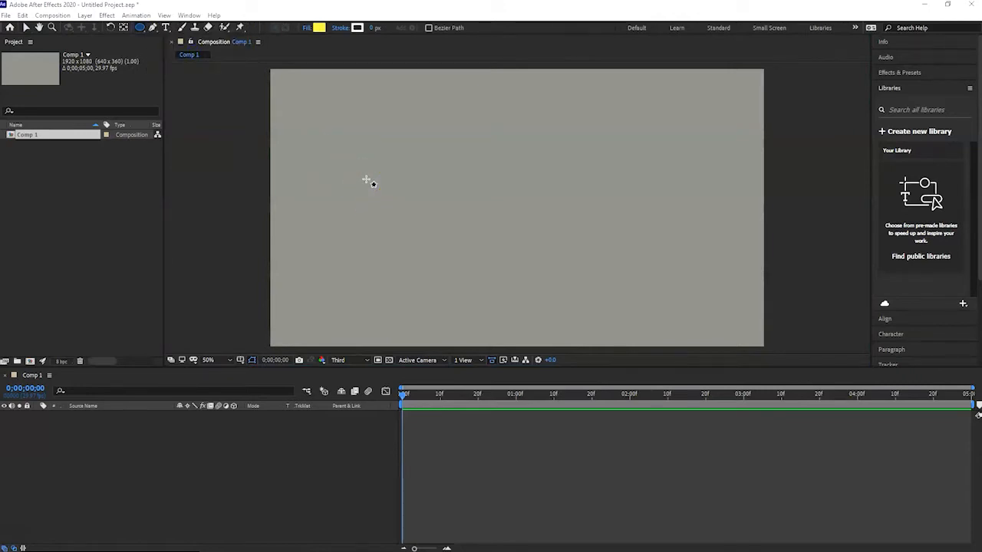
drag(365, 181, 361, 203)
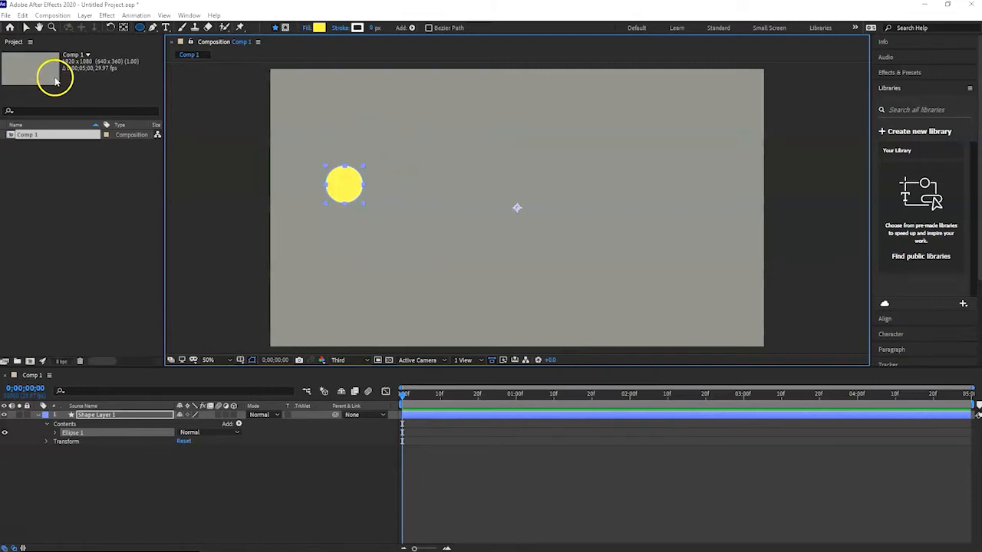
click(26, 28)
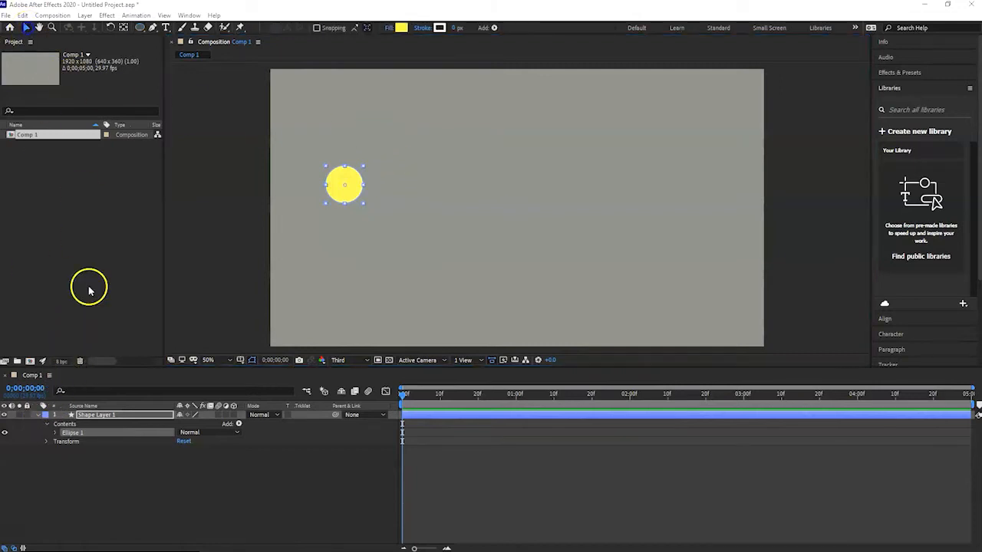
Scale the circle's layer to 80% and move it to a position of about 824, 494
click(46, 441)
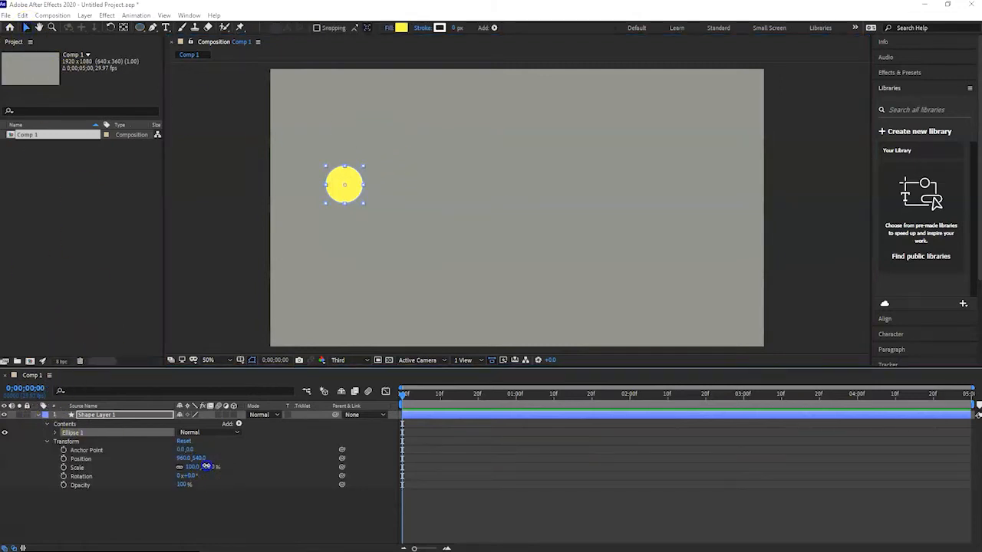
drag(204, 466, 198, 467)
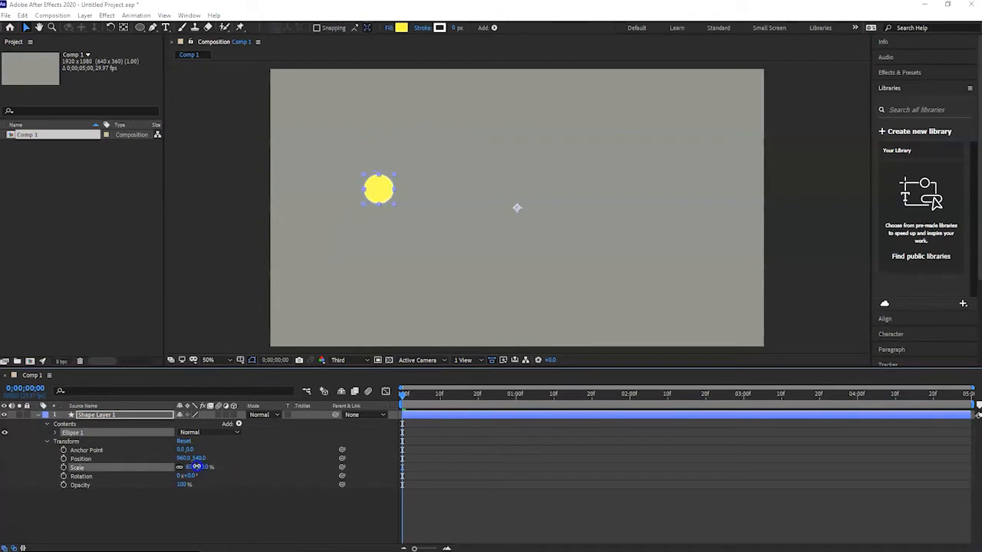
drag(374, 186, 348, 175)
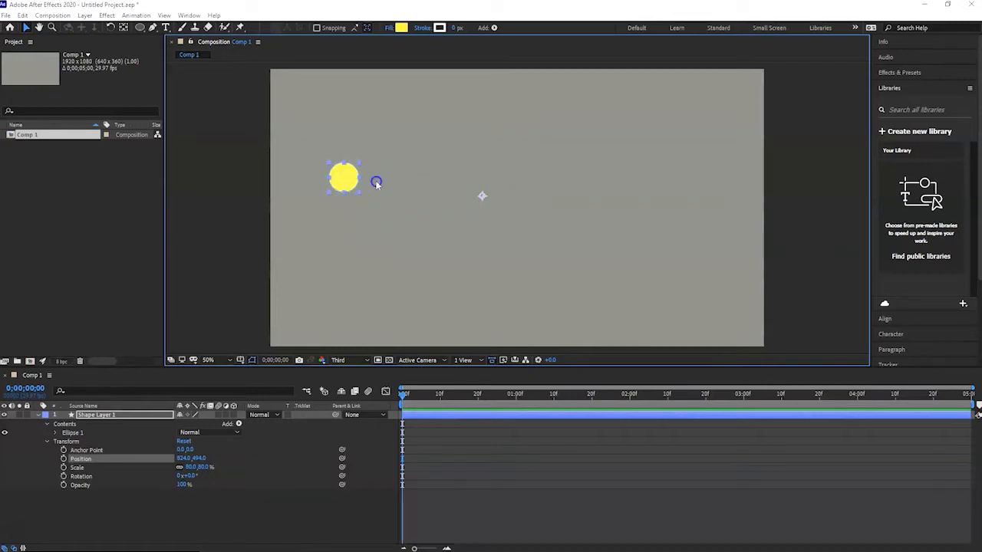
click(377, 182)
click(345, 178)
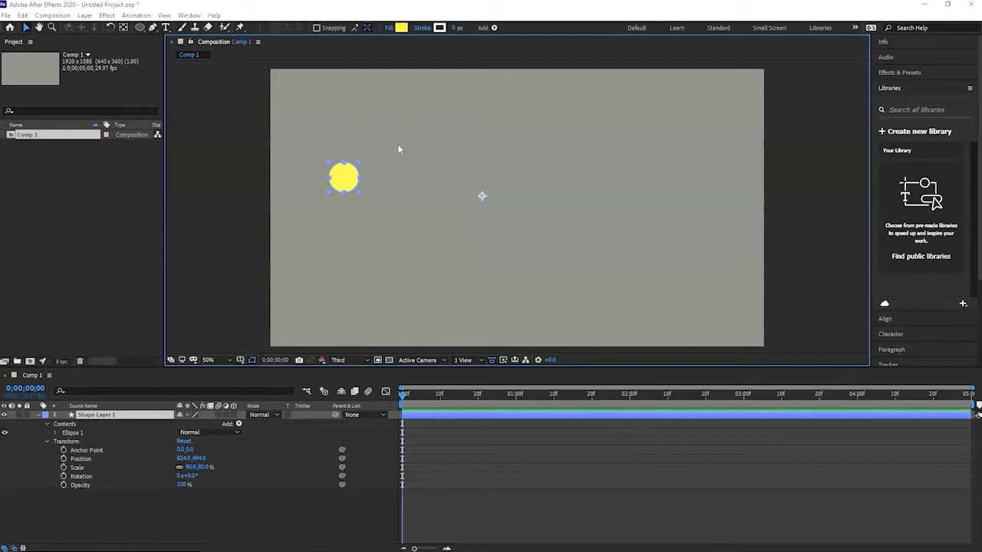
Move the layer's anchor point to the circle's center with the Pan Behind tool, and undo the last anchor move
click(123, 29)
drag(481, 196, 344, 179)
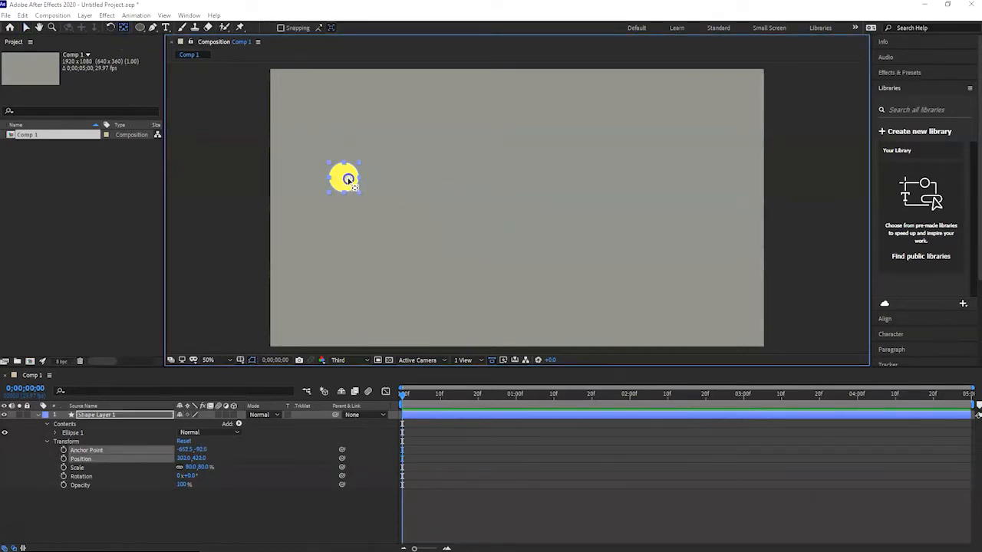
key(ctrl+z)
Enable Center Anchor Point in New Shape Layers in the general preferences
click(23, 16)
mouse_move(82, 294)
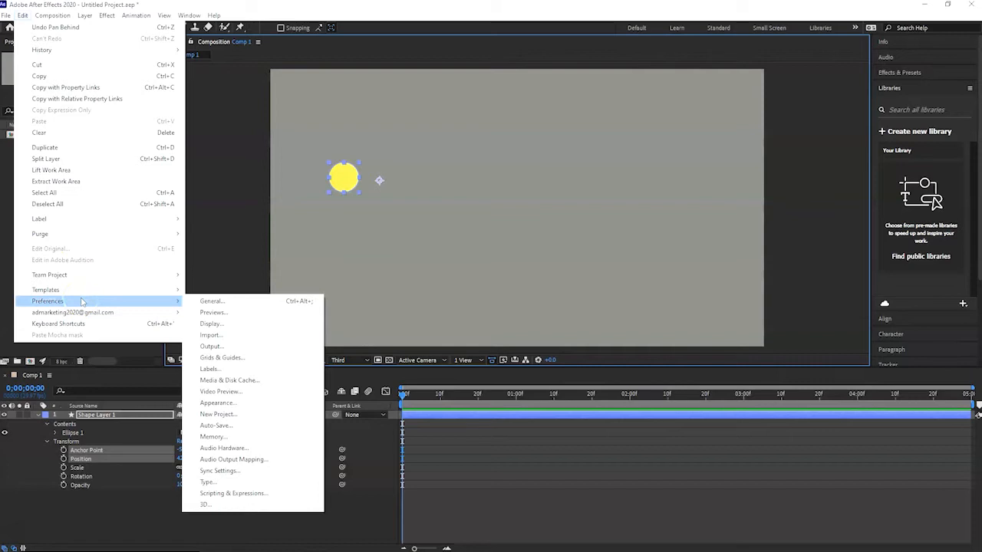
click(206, 302)
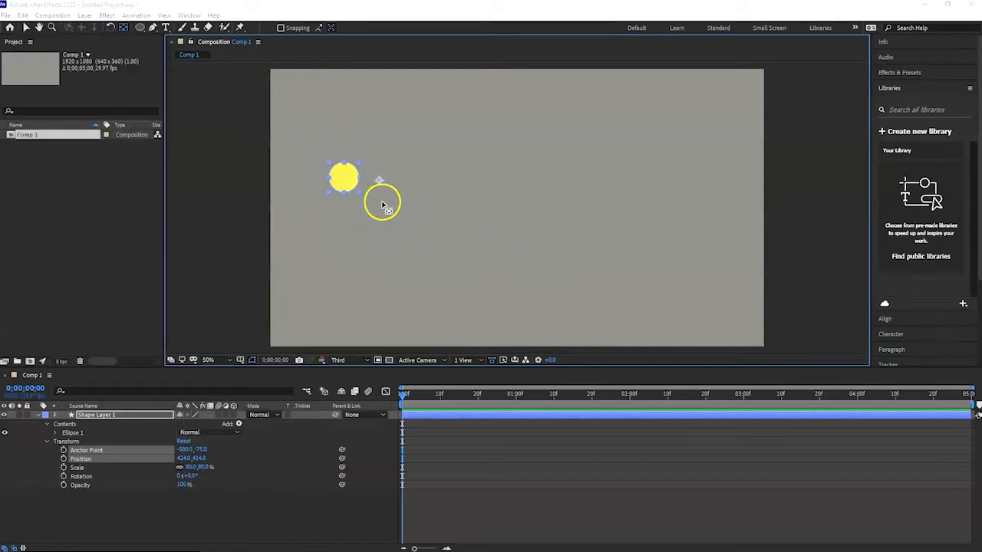
click(360, 217)
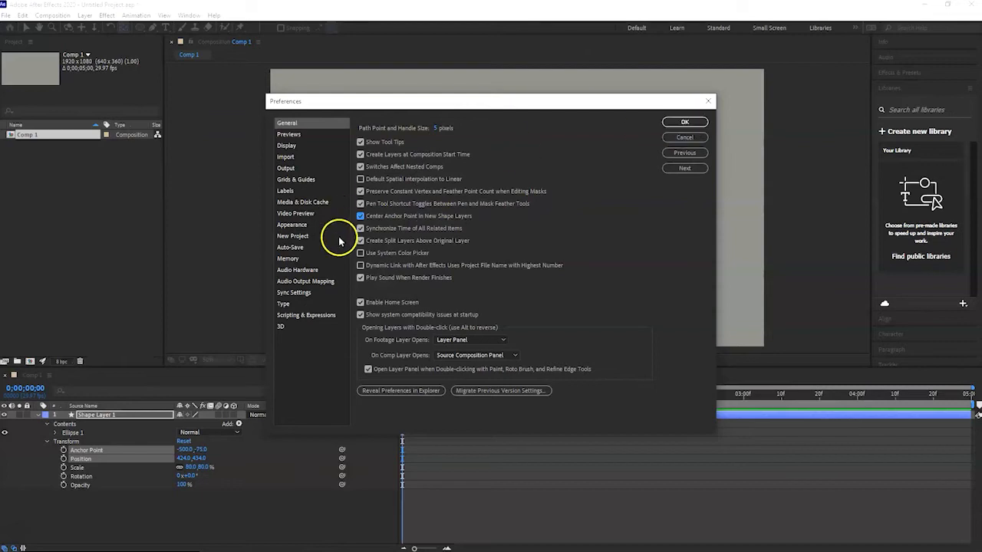
click(685, 123)
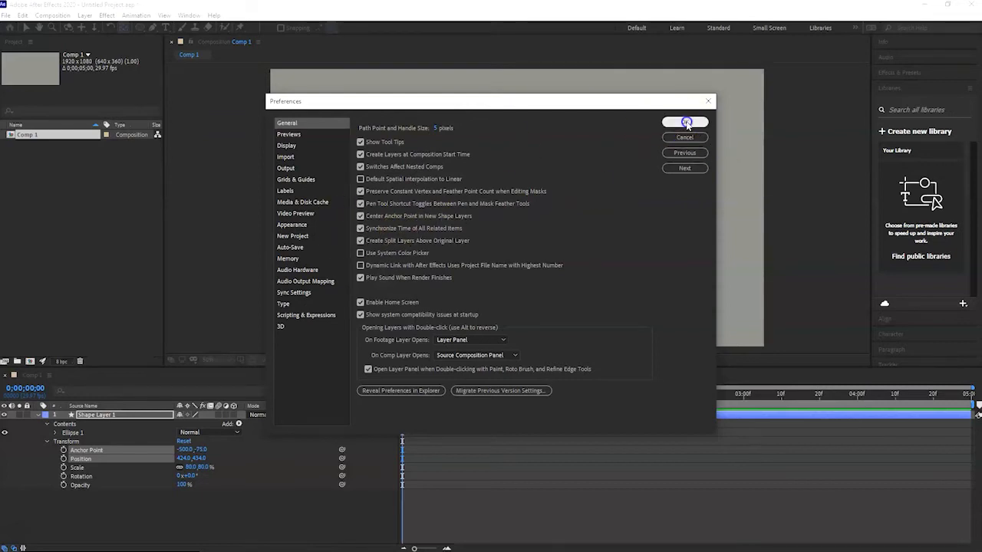
Draw a new yellow circle on its own shape layer below the first circle, and delete the first circle's layer
click(366, 234)
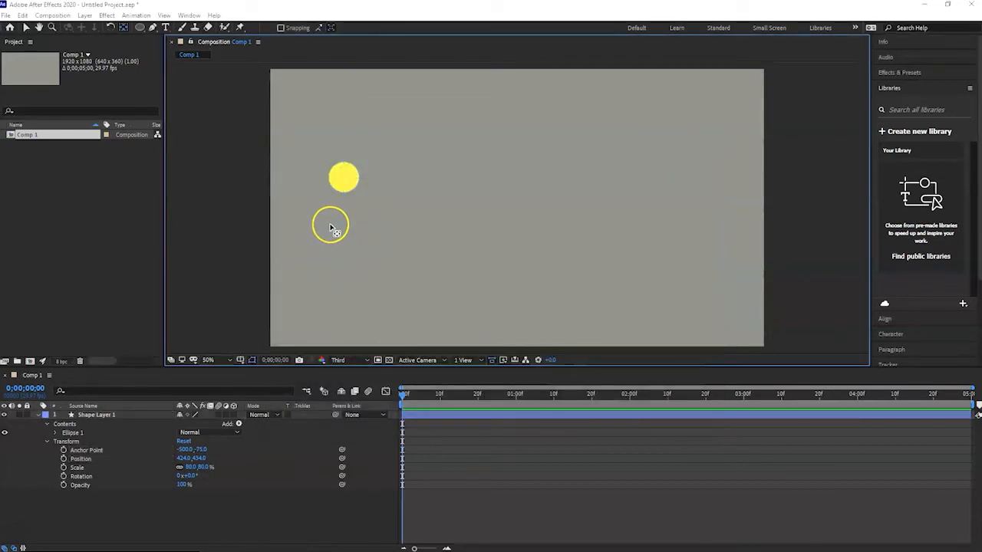
drag(335, 223, 366, 251)
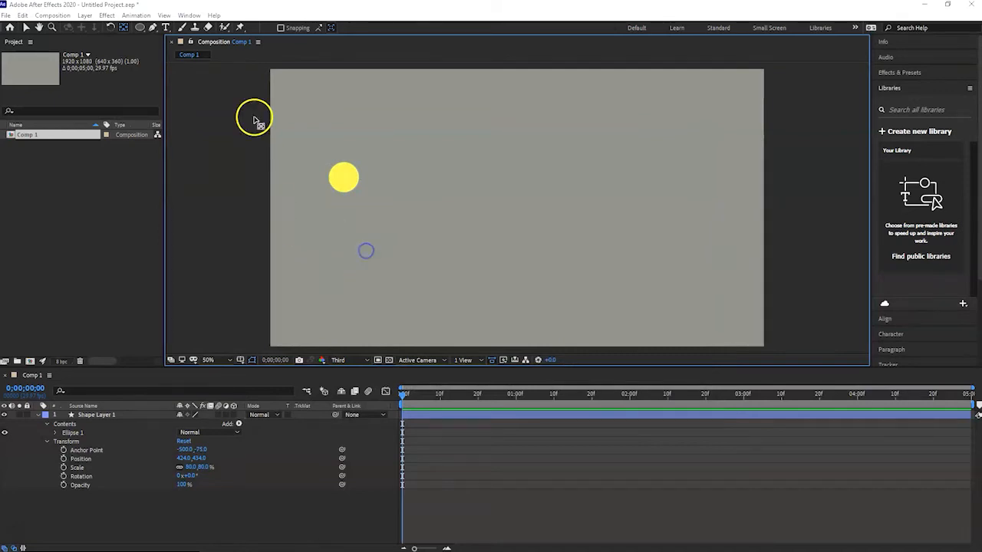
click(140, 27)
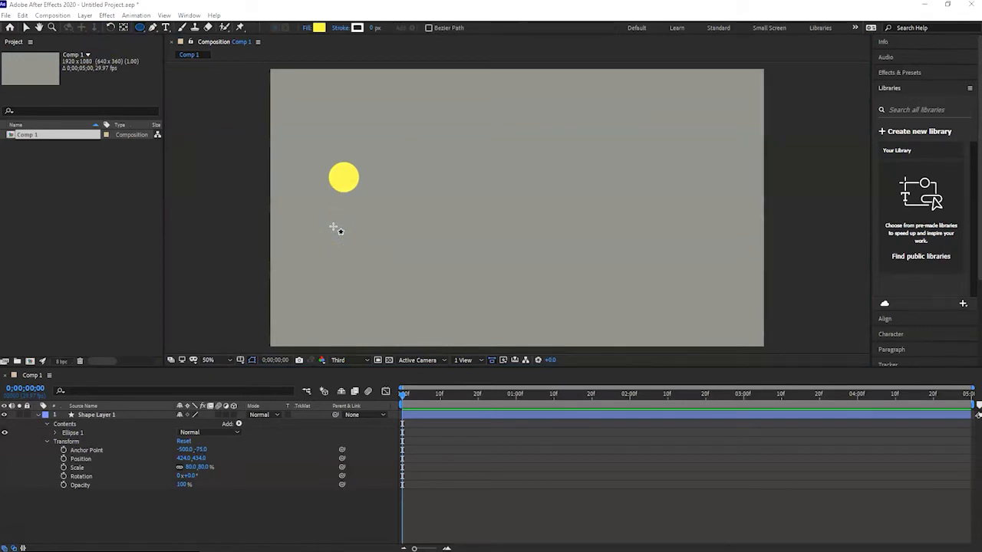
drag(335, 227, 371, 259)
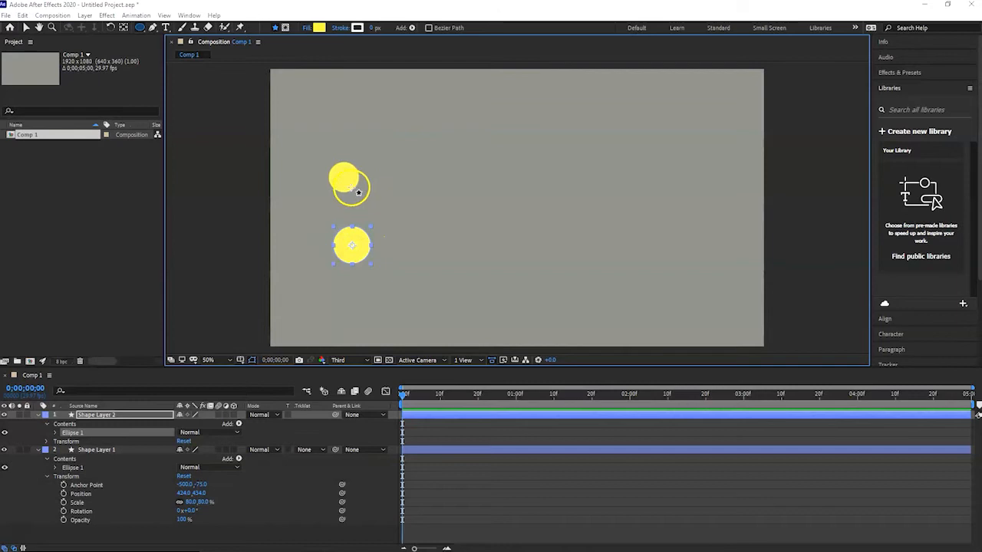
click(22, 28)
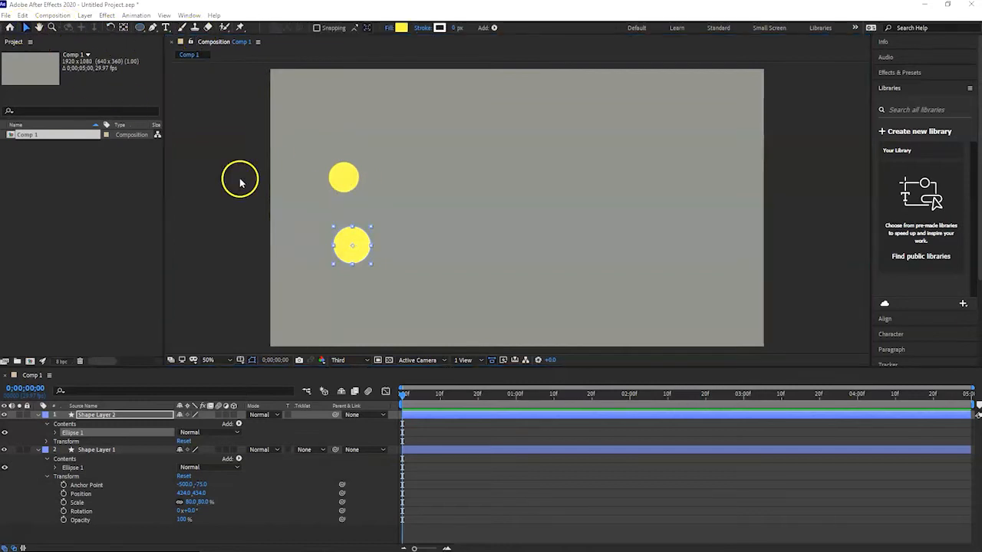
click(347, 186)
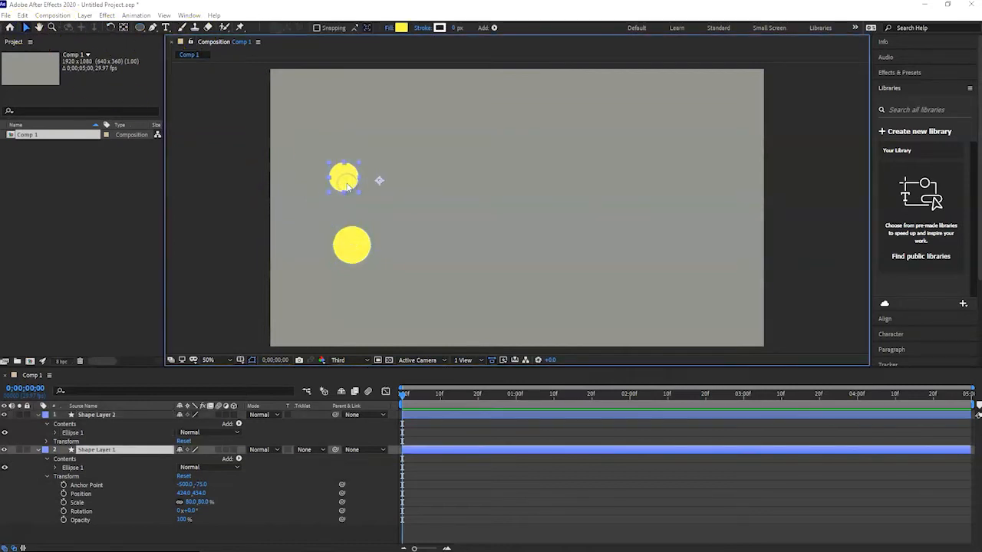
key(Delete)
Move the remaining circle up to a position of about 307, 507 and scale its layer to 74%
click(349, 248)
drag(349, 248, 347, 200)
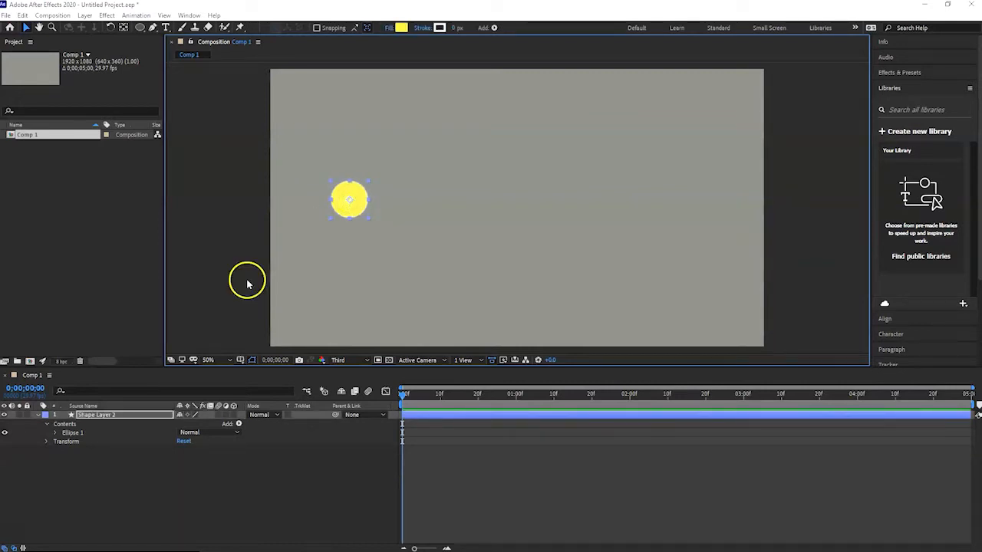
click(46, 442)
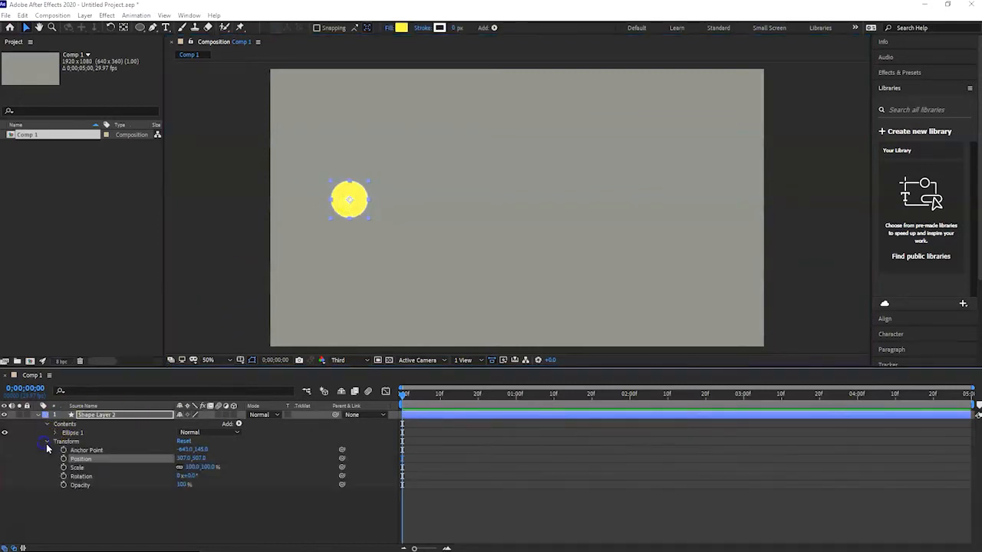
drag(205, 467, 199, 472)
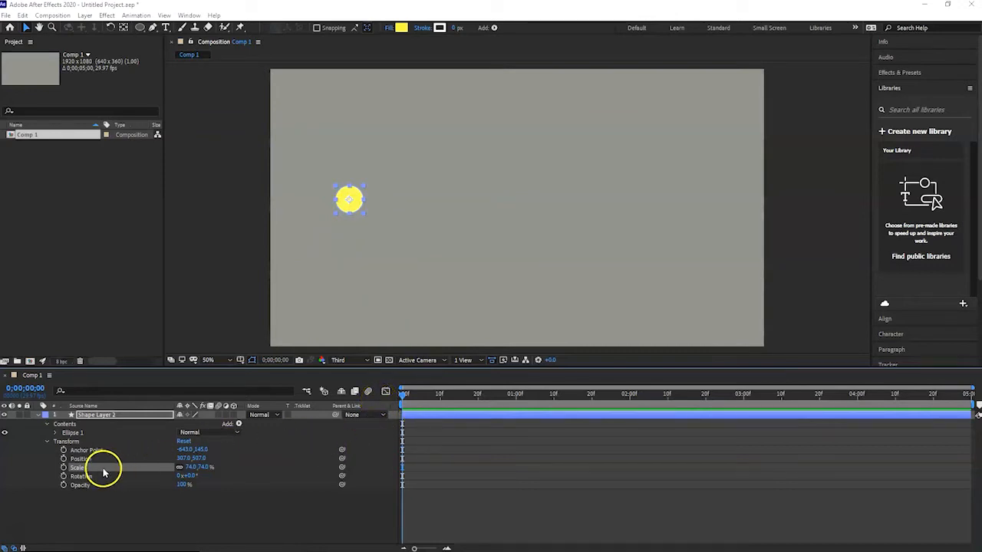
Animate the circle's Position from a keyframe at 0 seconds to about 1705, 511 at 1 second, moving it across the frame
click(64, 459)
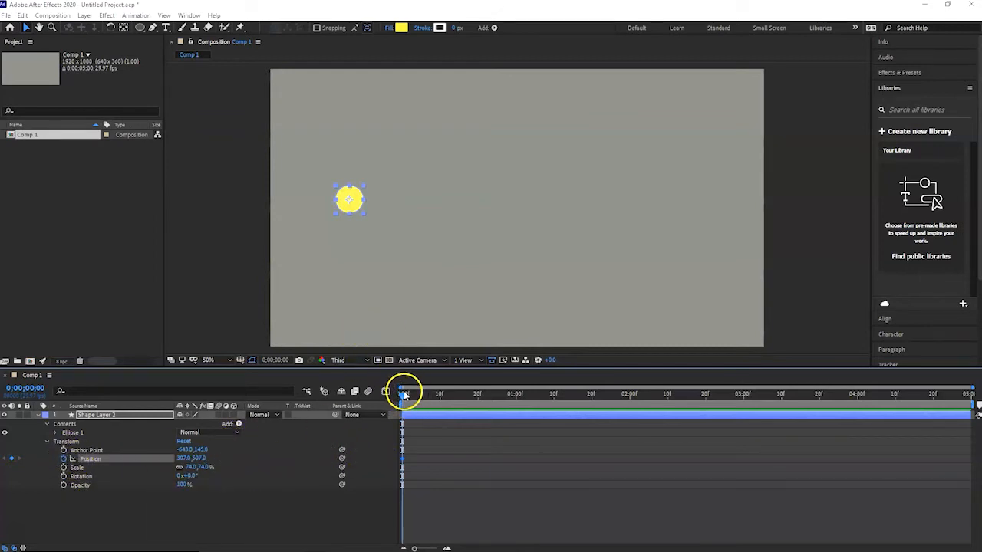
drag(403, 398, 518, 399)
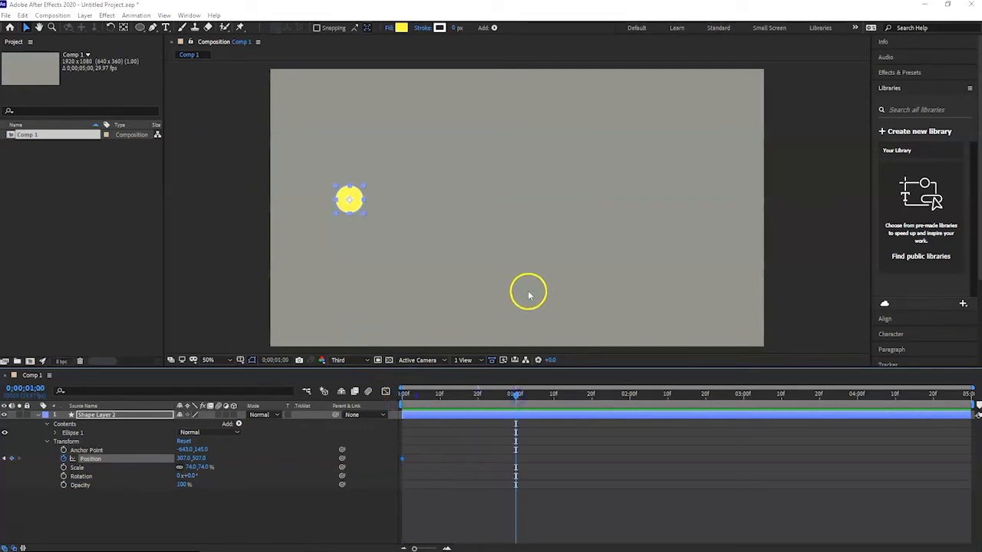
drag(350, 201, 558, 202)
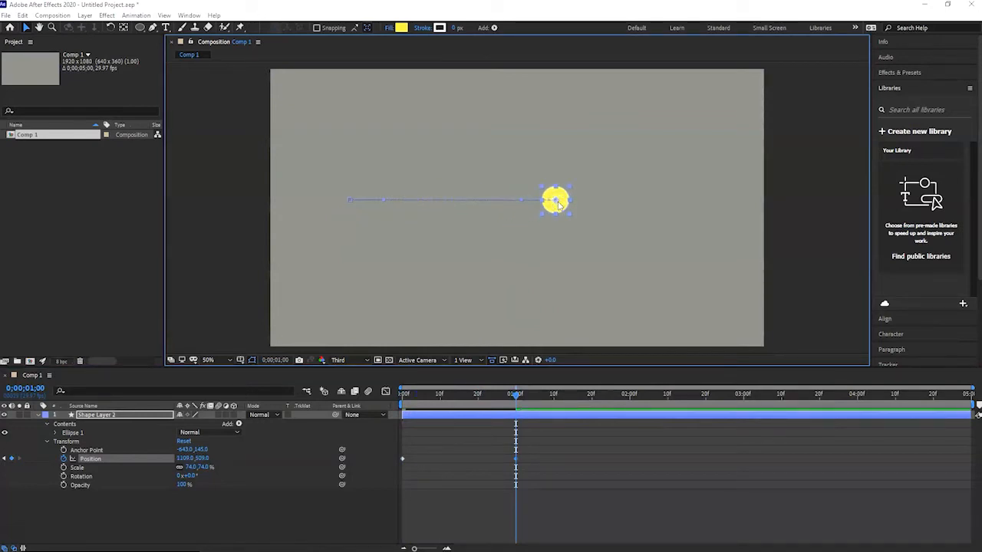
drag(558, 202, 711, 202)
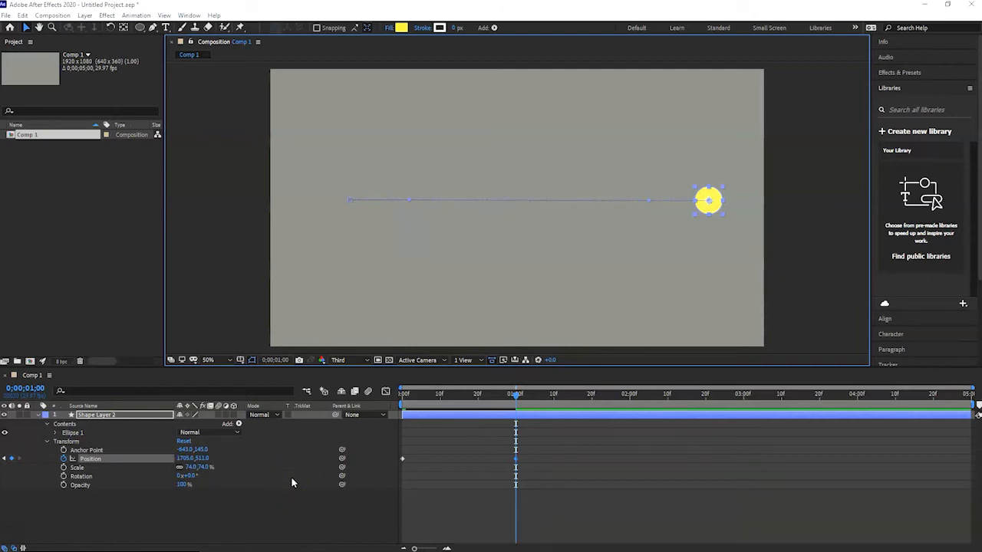
Return to the start of the timeline and preview the circle's movement
click(515, 397)
drag(515, 396, 341, 396)
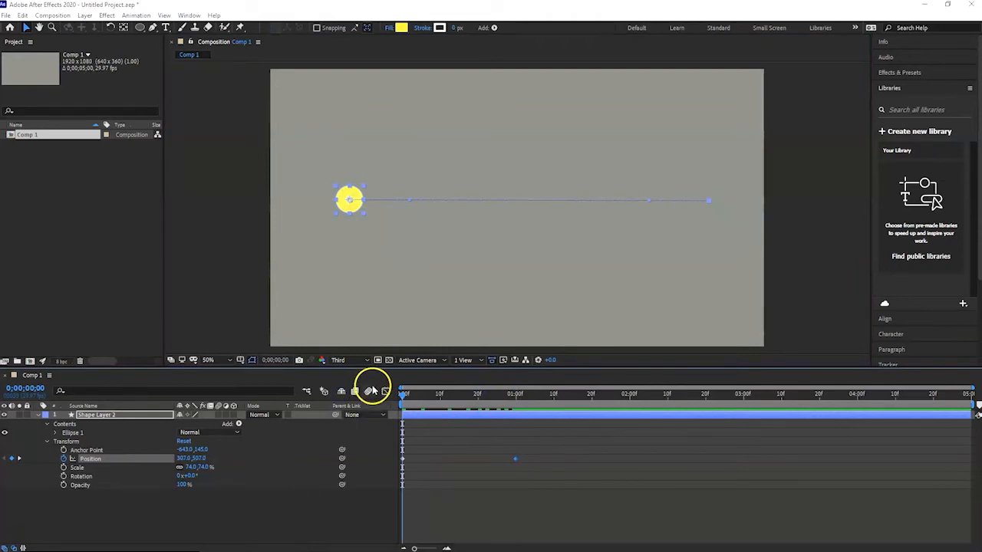
click(610, 268)
key(space)
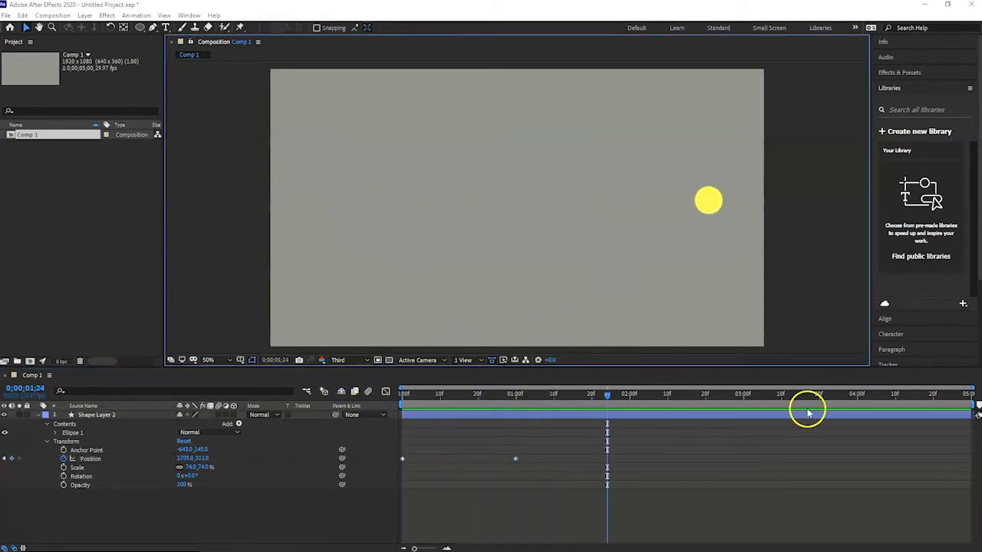
Shorten the work area to end just after 1 second, preview the animation, and return to the first frame
drag(972, 404, 520, 400)
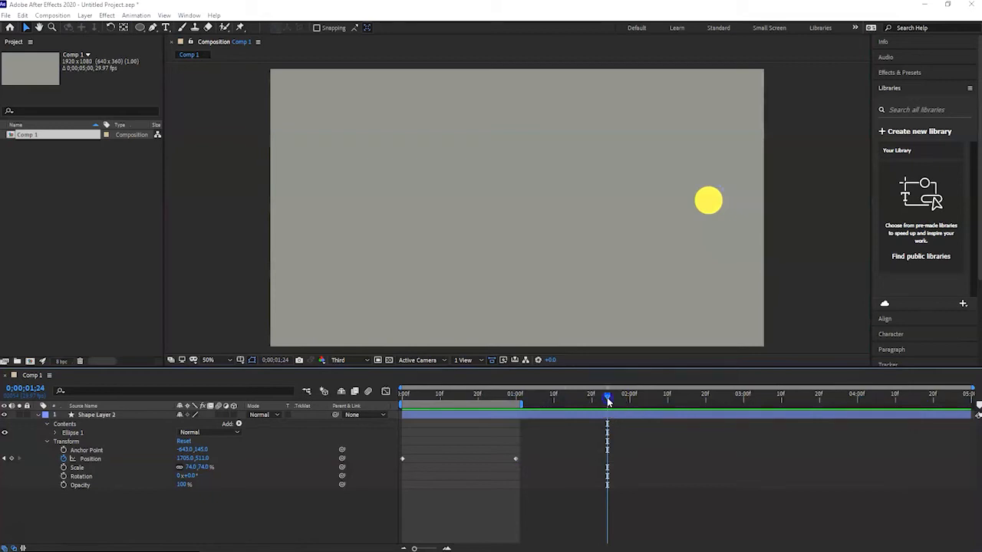
key(space)
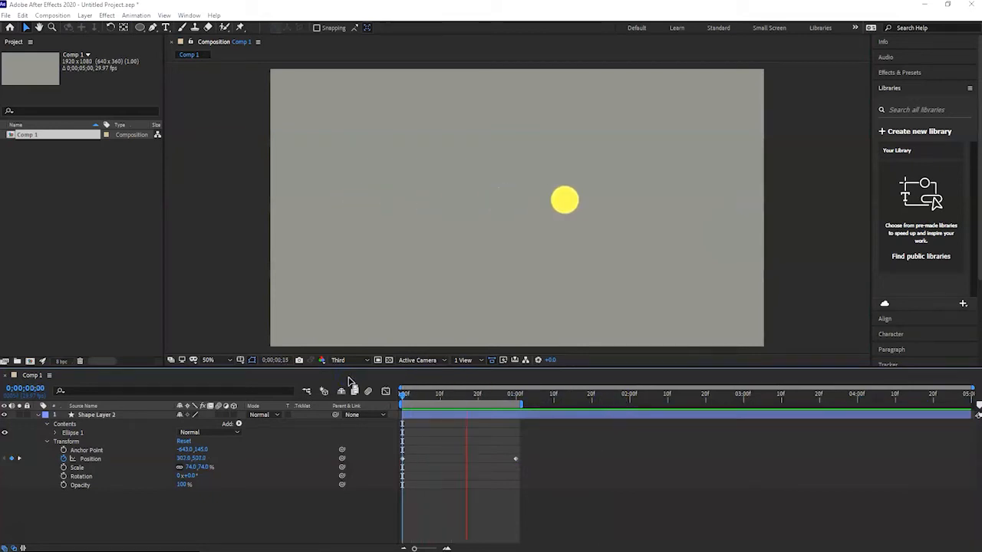
key(space)
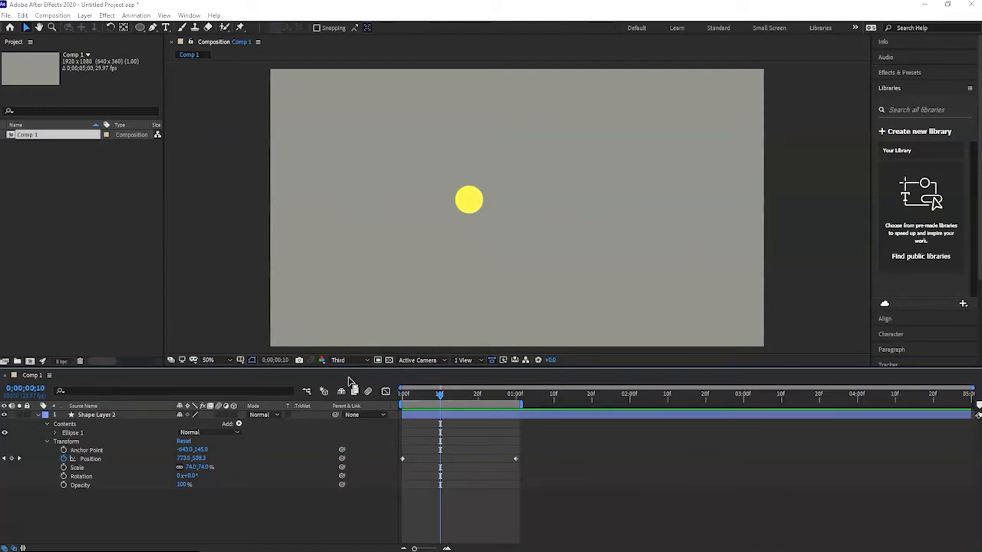
key(Home)
click(61, 438)
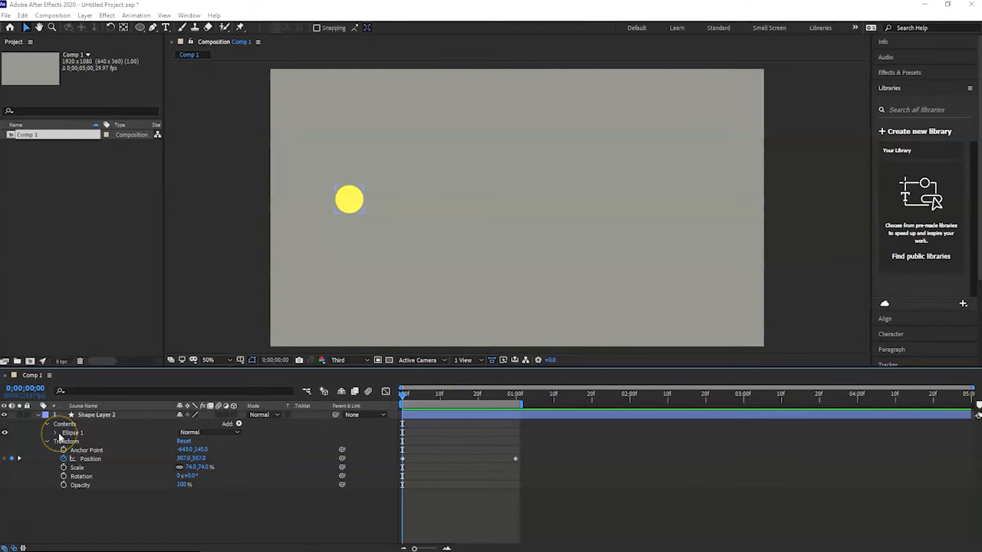
Collapse the circle layer's Contents group, show the Position property's curve in the Graph Editor, and enlarge the timeline area
click(47, 426)
click(48, 425)
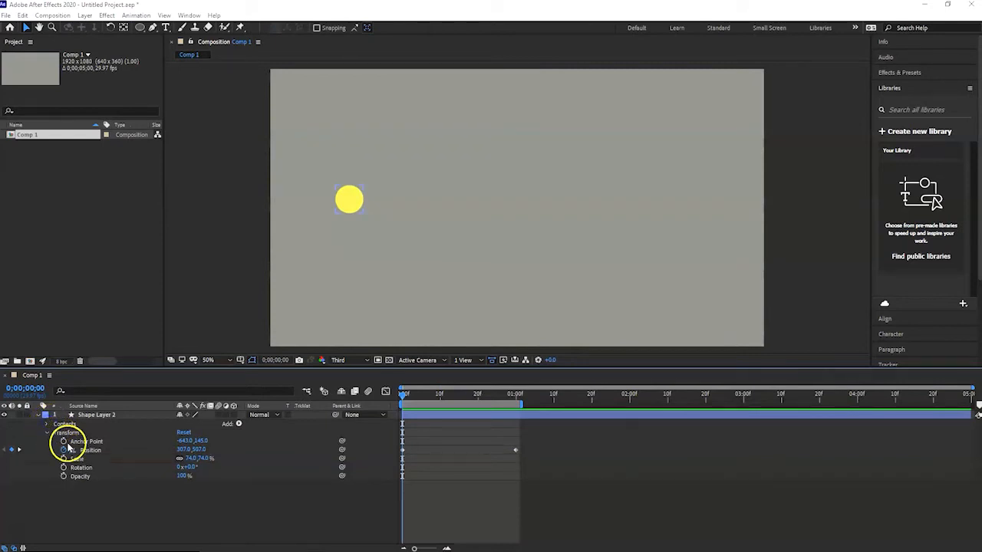
click(46, 434)
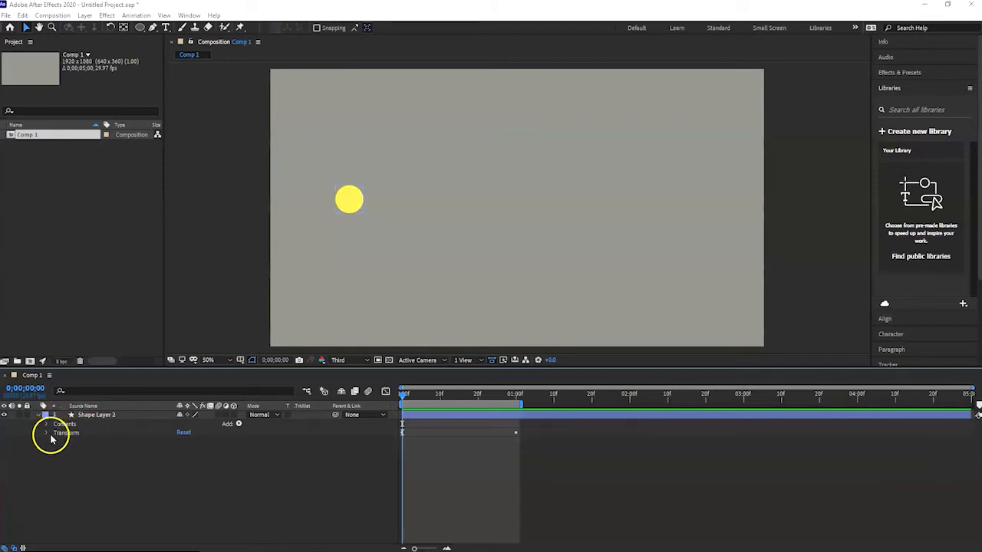
click(46, 433)
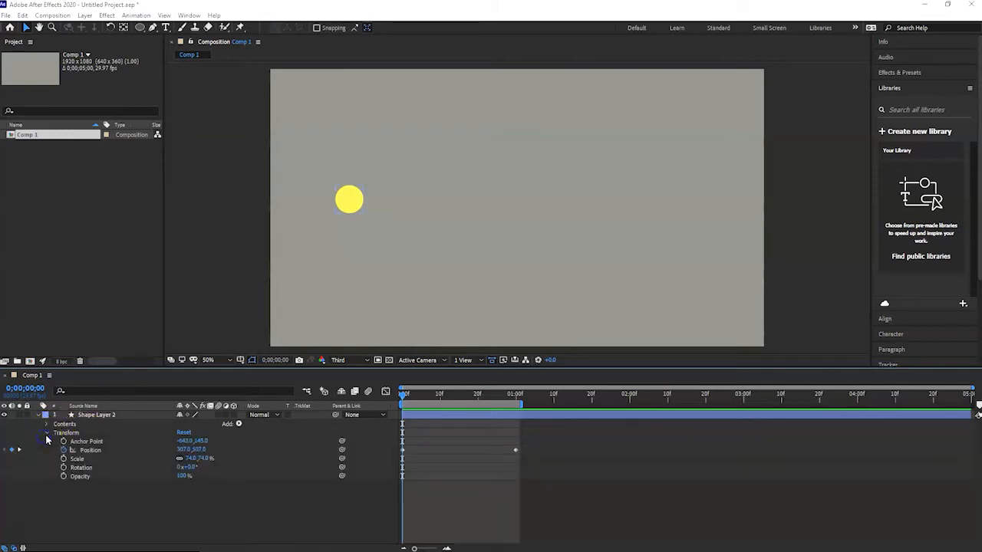
click(83, 450)
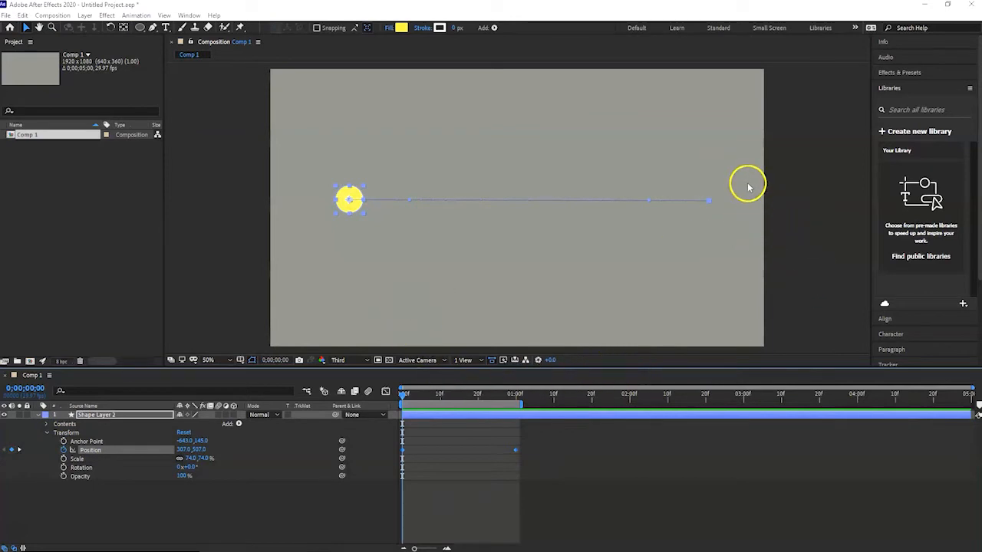
click(386, 392)
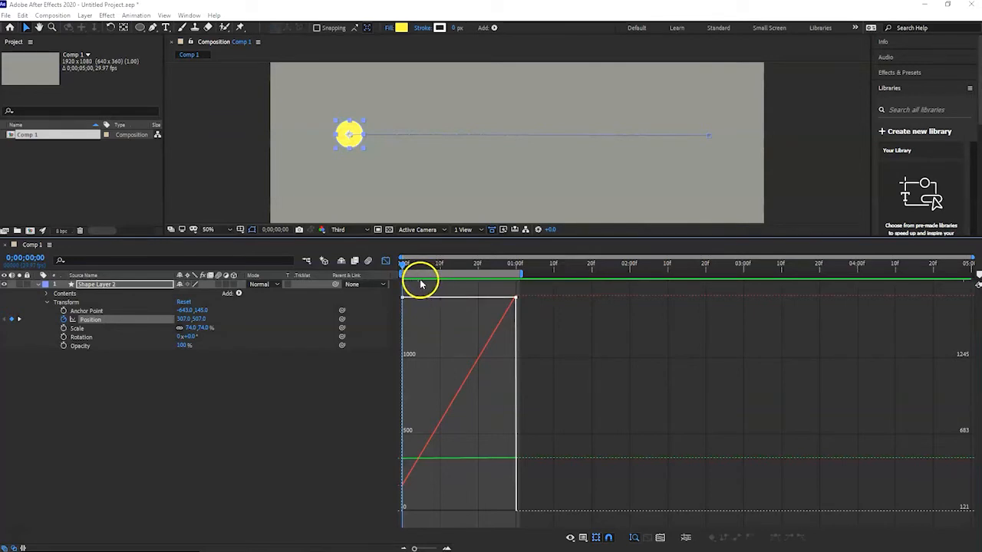
drag(445, 235, 456, 79)
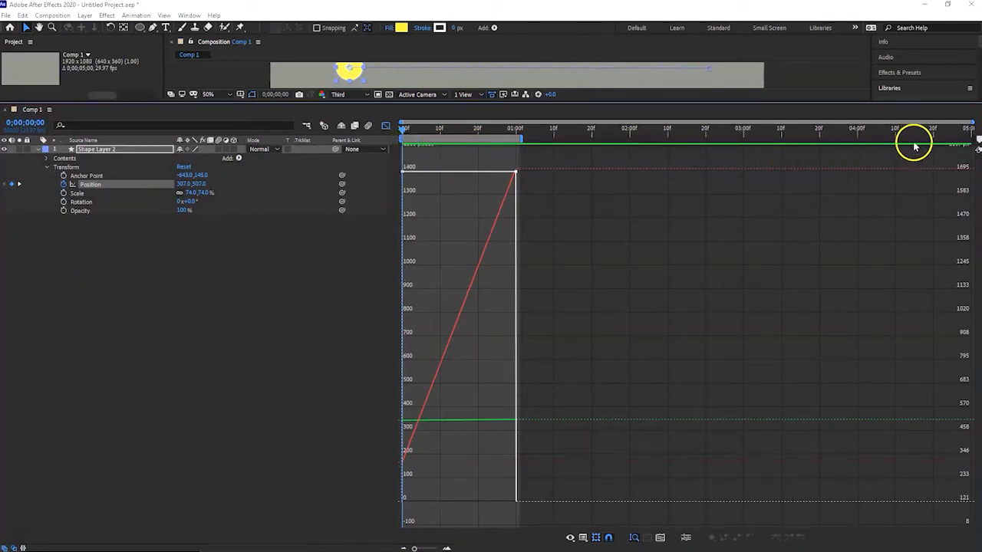
Set the Graph Editor to edit the speed graph, fit the curve with some spare time after 1 second, and enlarge the composition view again
click(583, 537)
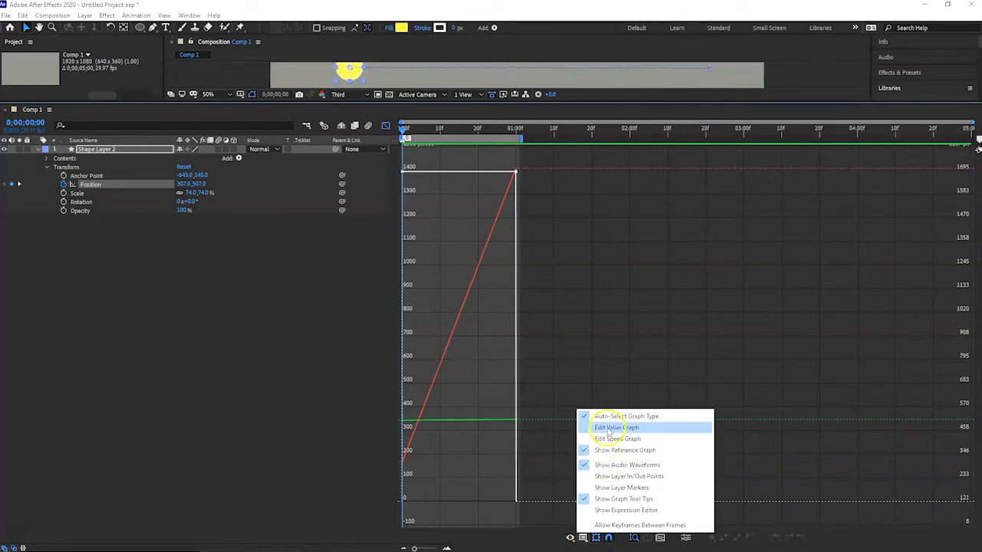
click(635, 438)
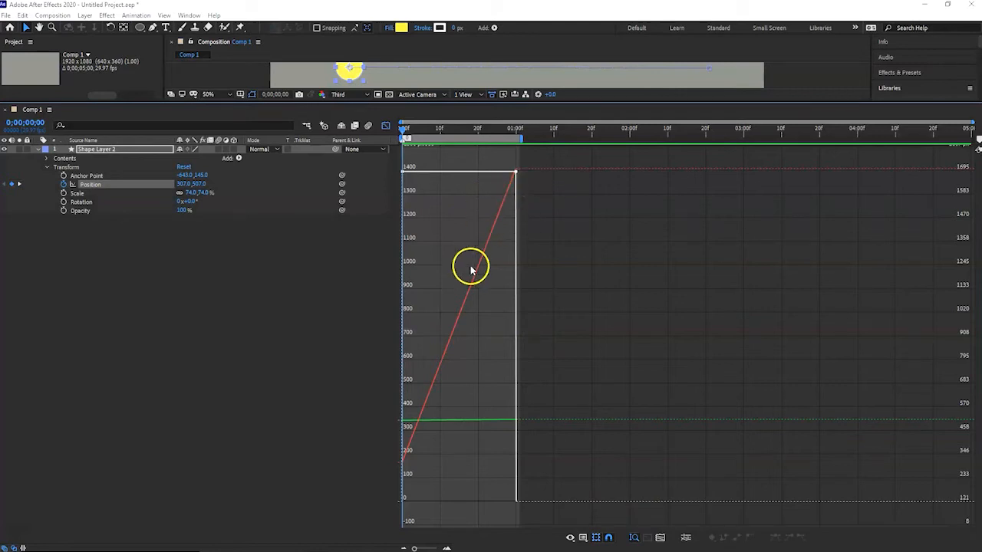
click(660, 538)
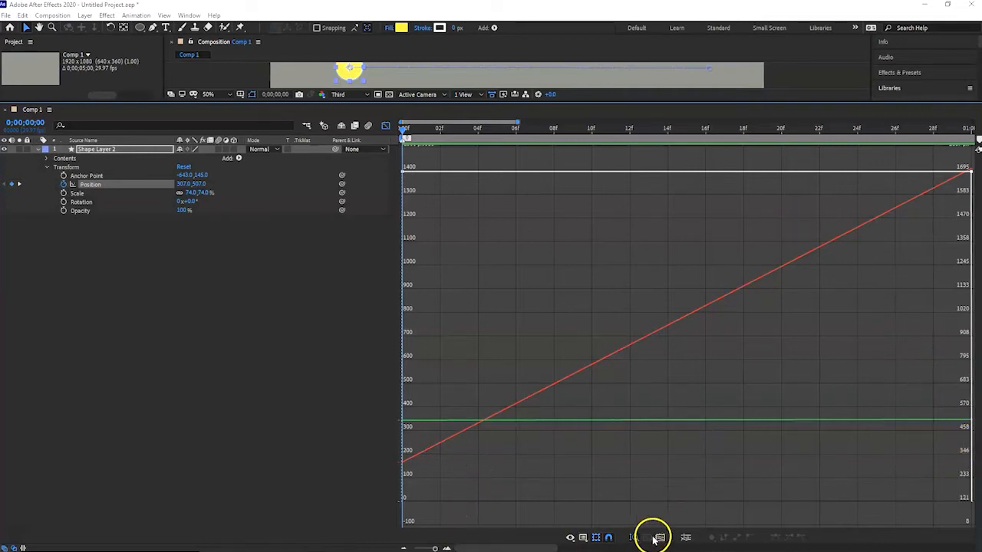
drag(434, 548, 433, 547)
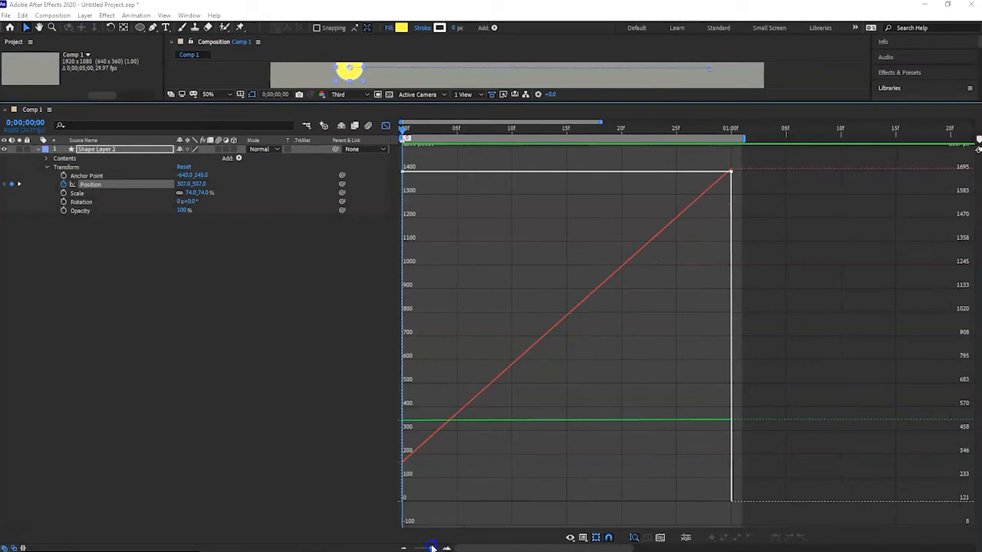
drag(433, 548, 432, 548)
drag(461, 99, 463, 250)
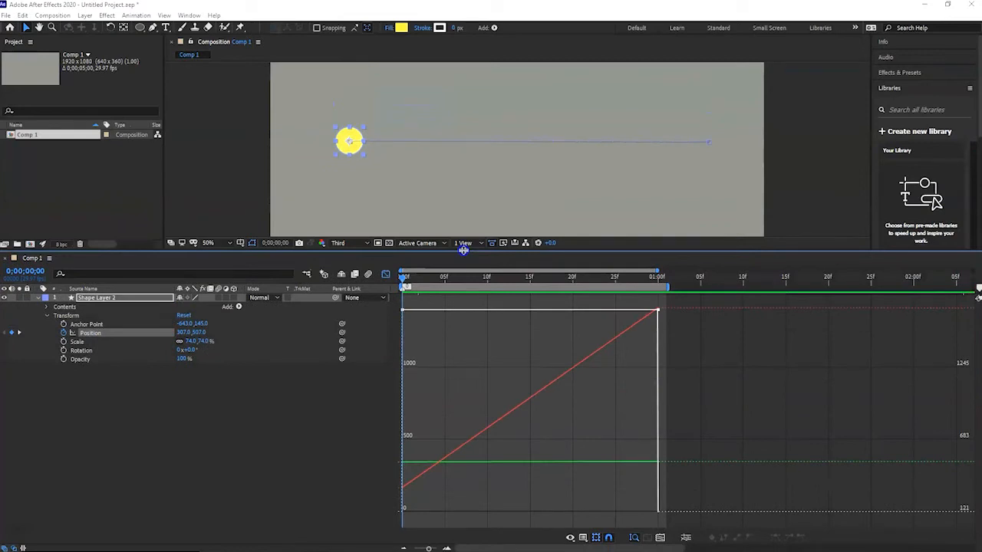
Preview the circle's linear movement from the first frame with the Graph Editor open
click(404, 275)
drag(403, 278, 394, 277)
key(space)
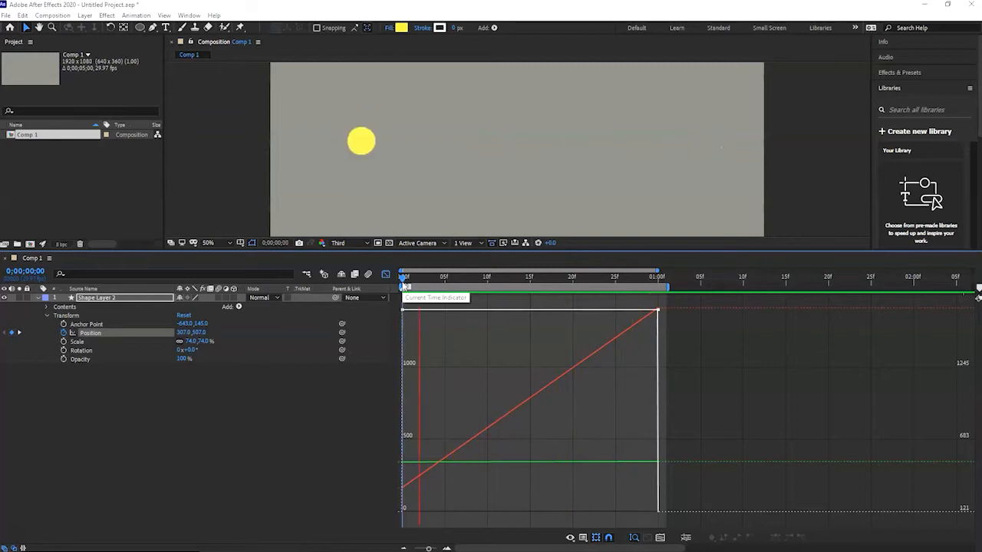
key(space)
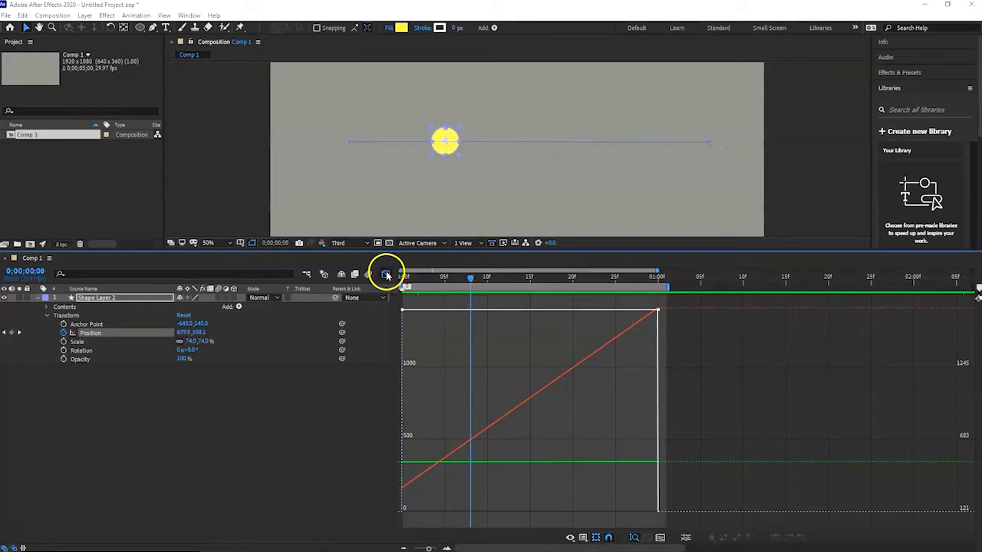
Hide the Graph Editor, return to the first frame, and apply Easy Ease to both Position keyframes
click(386, 274)
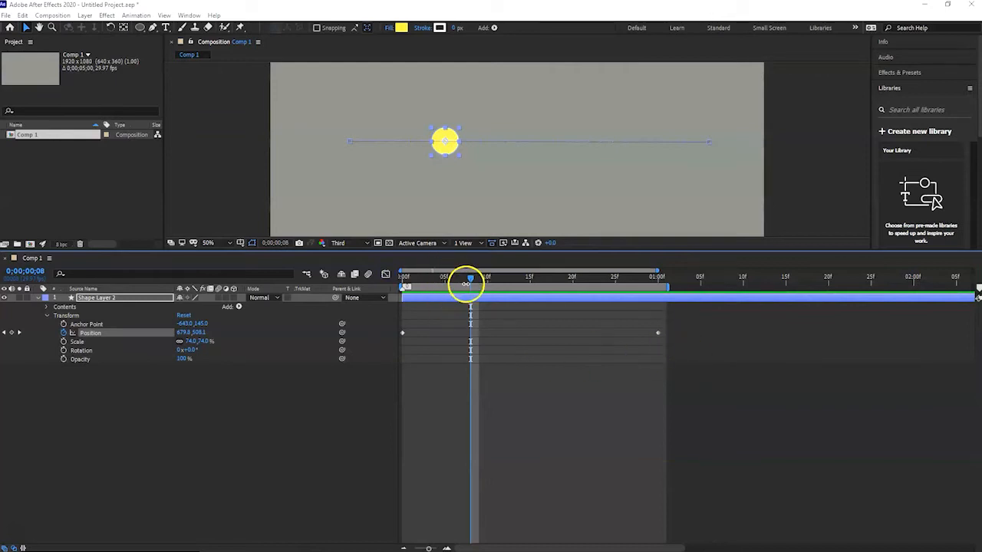
drag(471, 278, 387, 265)
drag(681, 315, 396, 344)
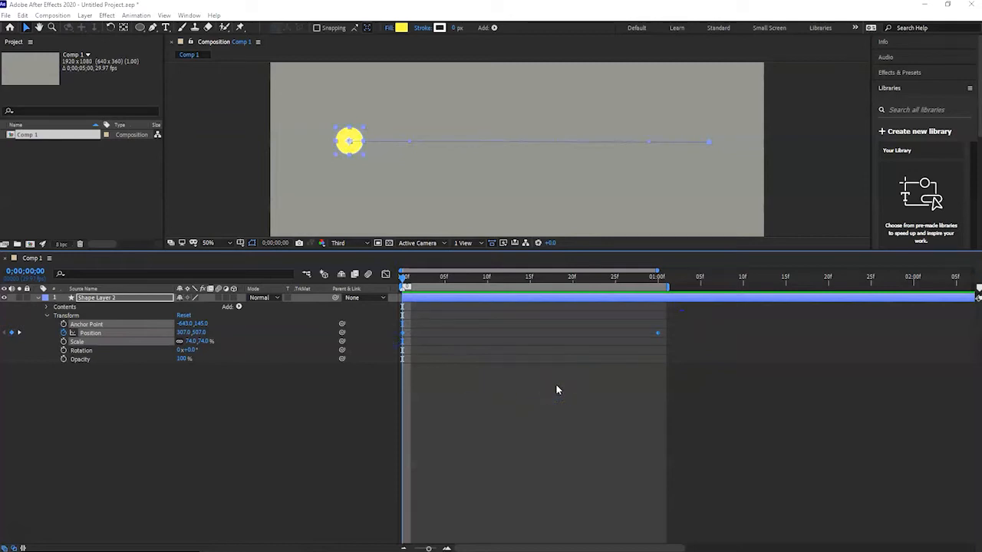
key(F9)
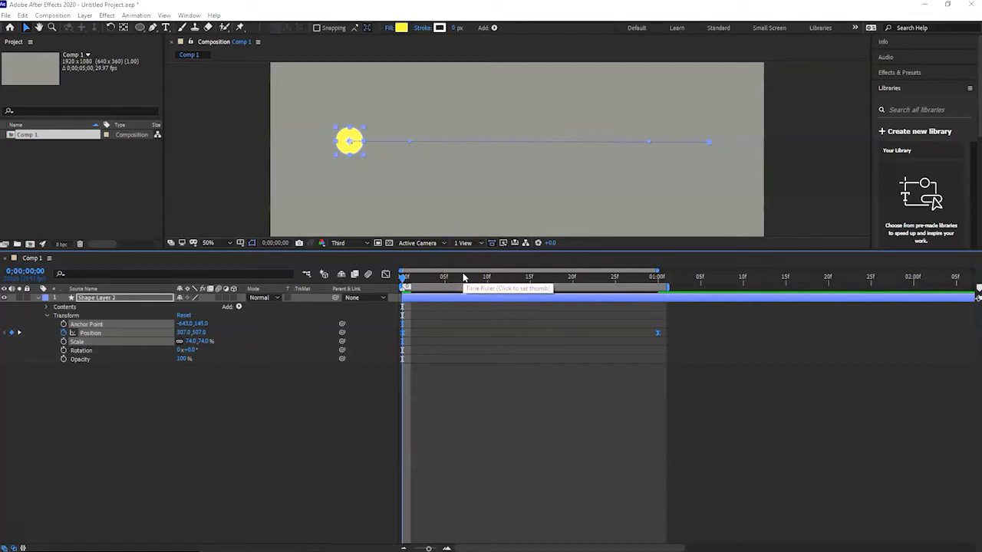
Preview the eased circle movement and return to the first frame
key(space)
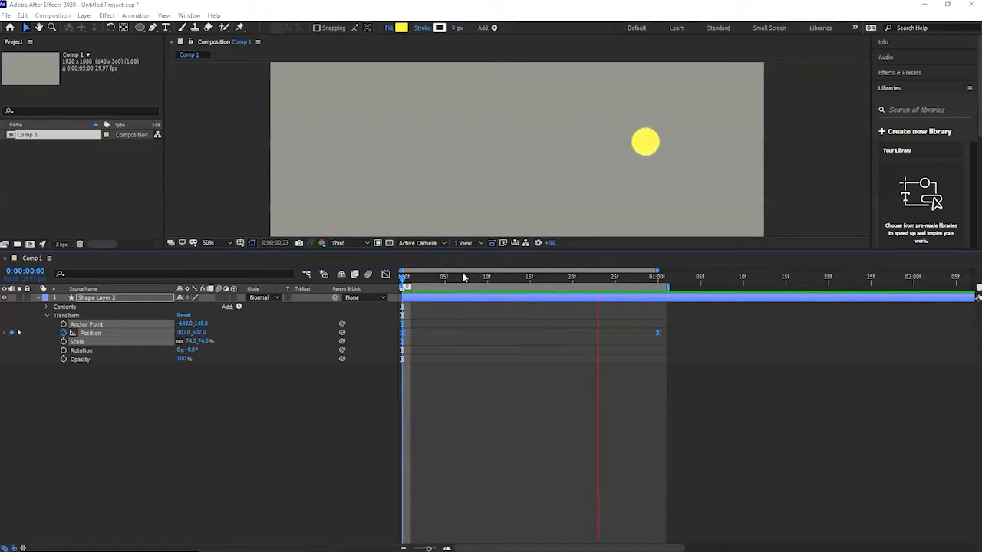
click(463, 277)
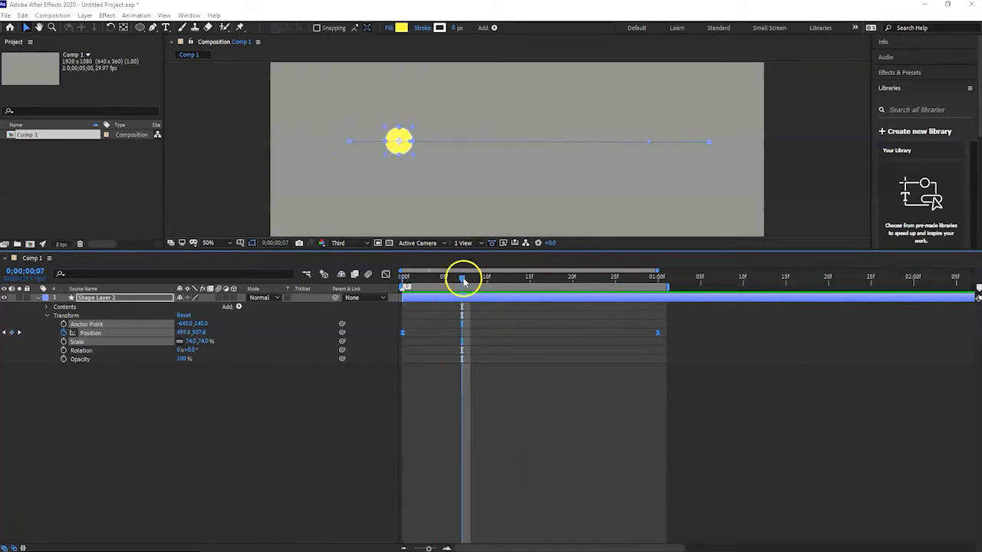
key(Home)
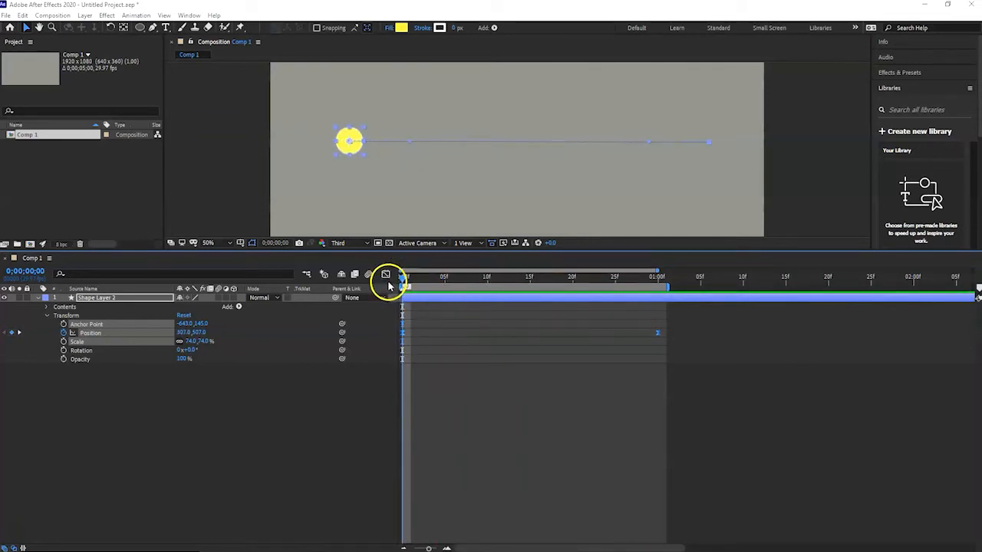
In the Position speed graph, extend the first keyframe's ease handle to about frame 13 and shorten the last keyframe's handle to about frame 29
click(385, 275)
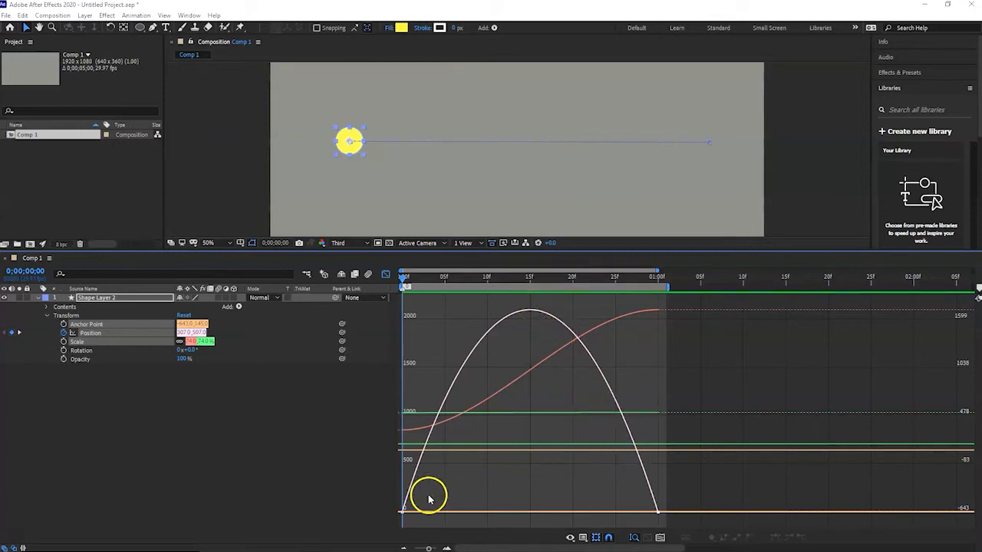
mouse_move(448, 397)
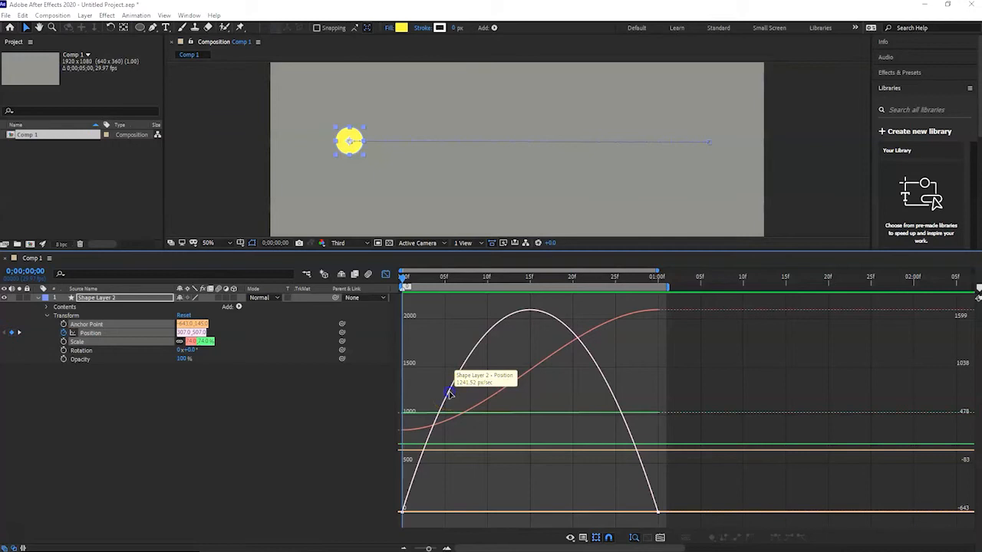
click(449, 394)
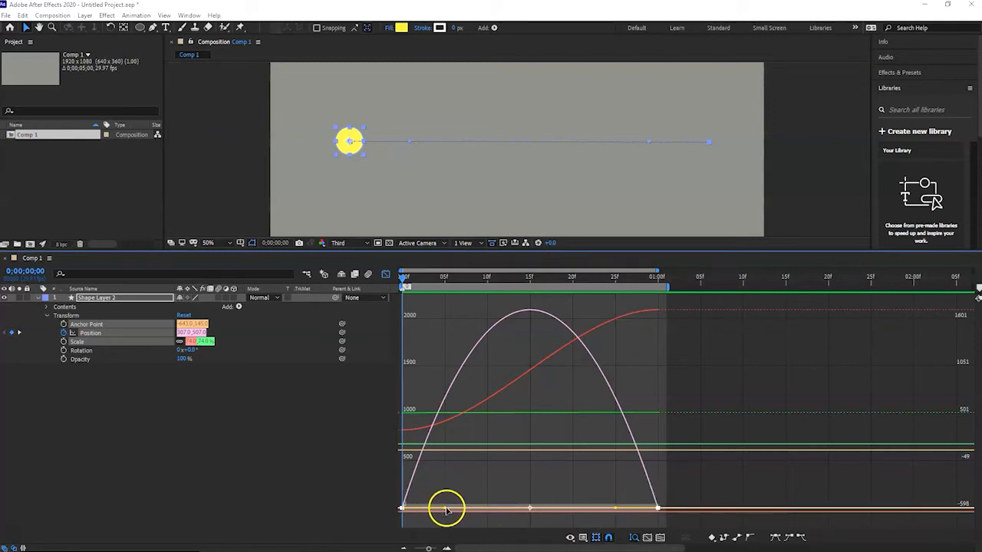
drag(446, 508, 511, 511)
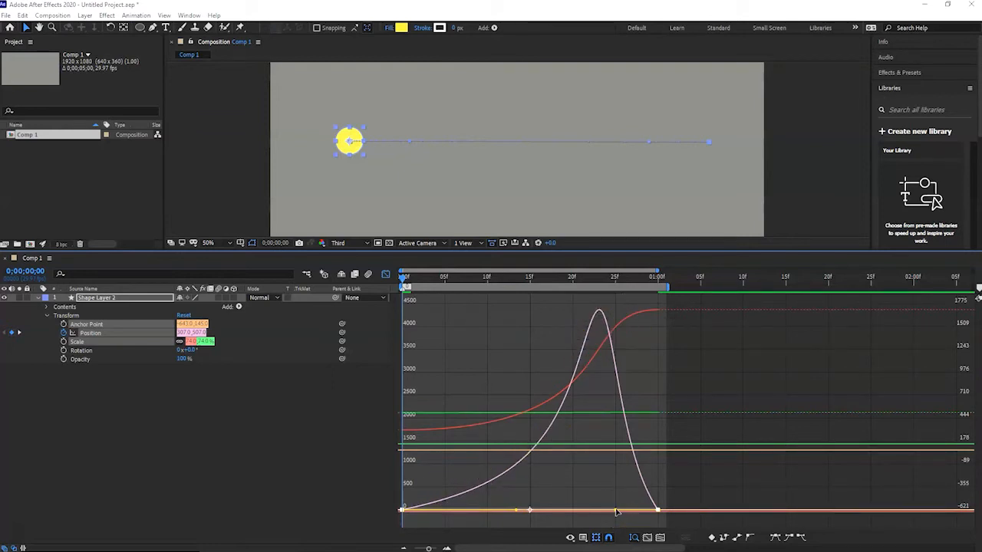
drag(616, 510, 649, 508)
Sharpen the speed peak by moving the last keyframe's handle almost onto the keyframe and the first's to about frame 15, and preview the motion
click(659, 537)
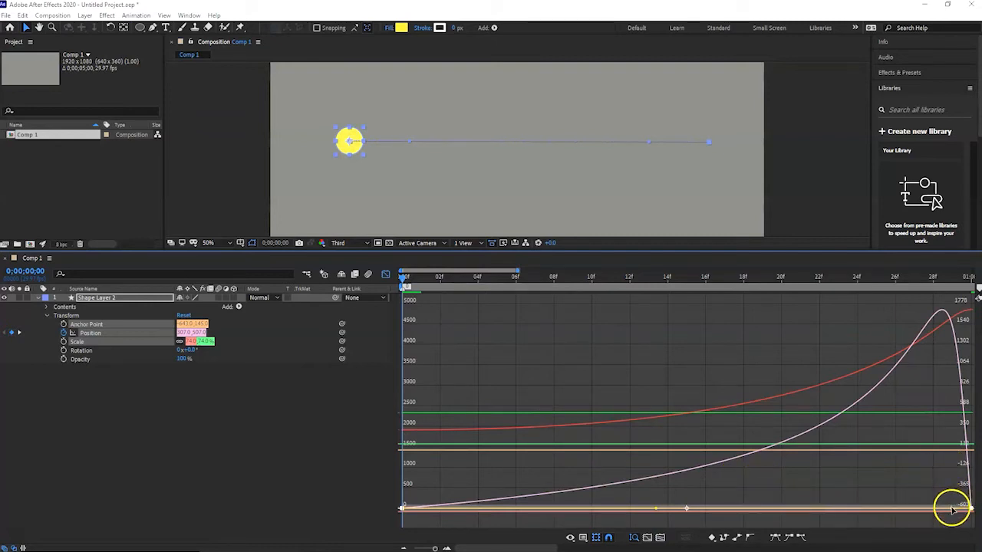
drag(952, 510, 963, 511)
drag(965, 510, 965, 512)
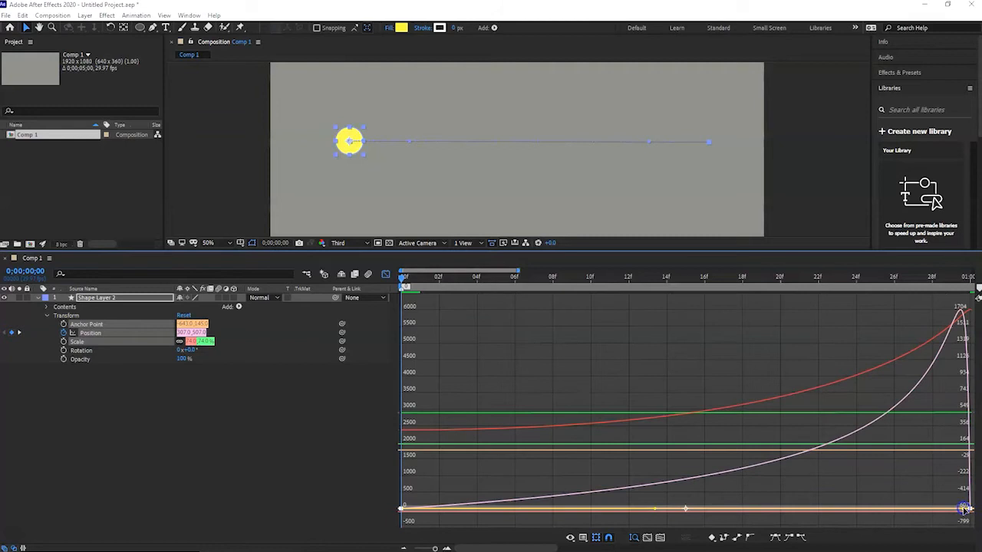
drag(658, 511, 683, 512)
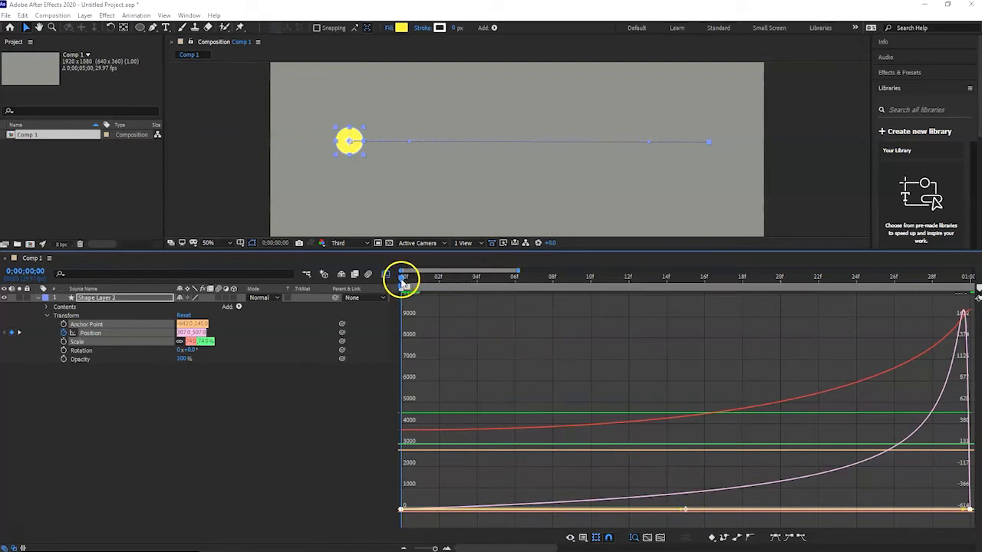
key(space)
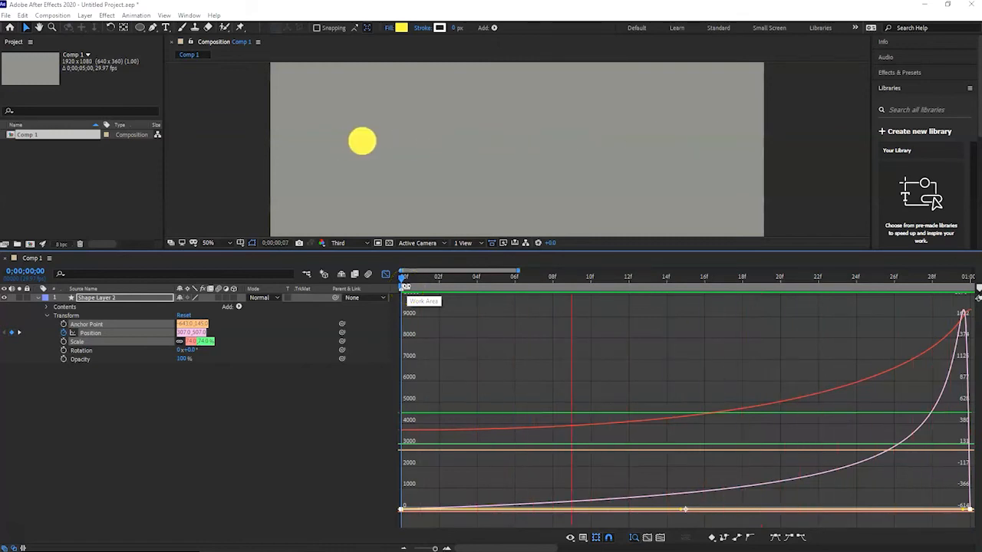
key(space)
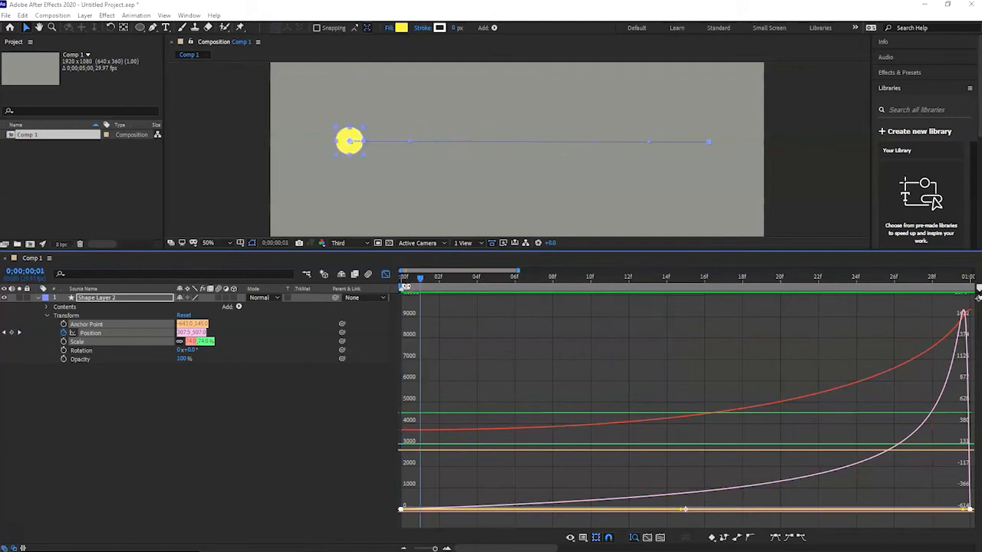
Enable motion blur for the circle layer and the composition, and preview the animation
click(218, 297)
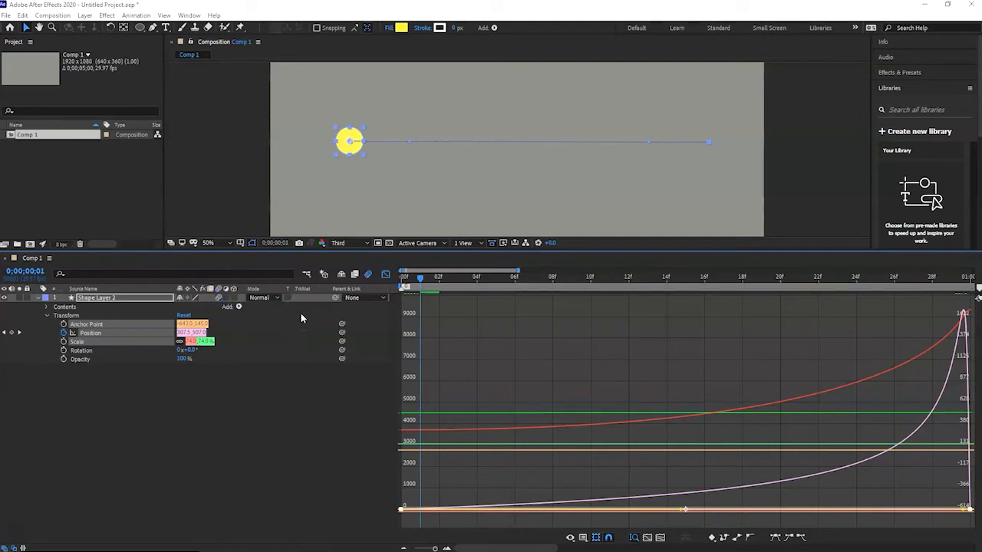
key(space)
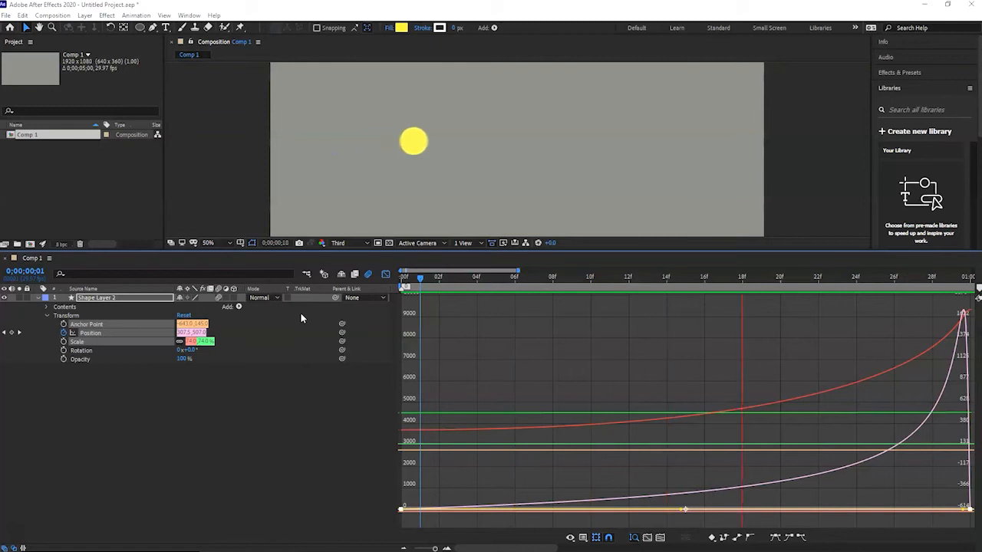
key(space)
click(341, 213)
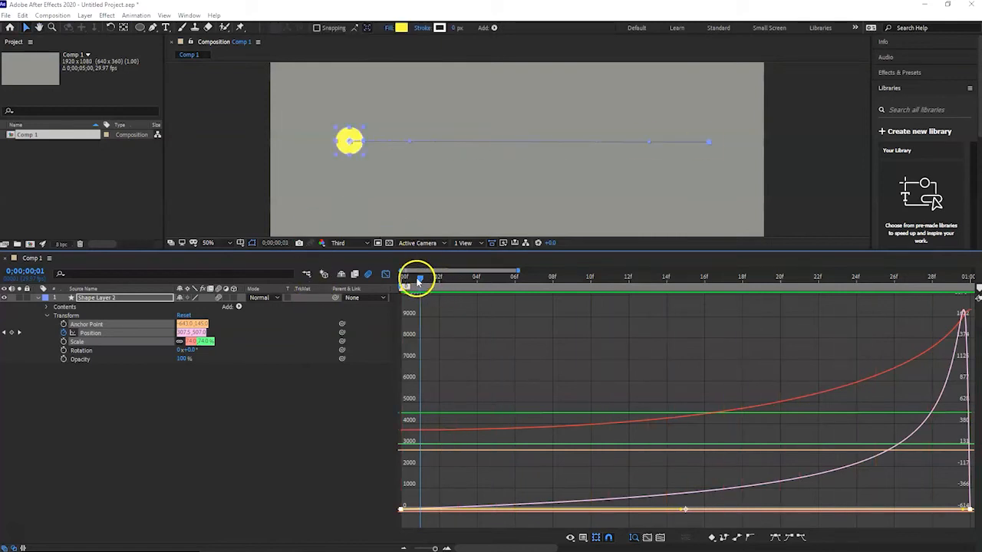
Examine the circle's motion blur at frames 26 and 27, return to the start, and preview the animation
drag(426, 282, 894, 285)
click(456, 192)
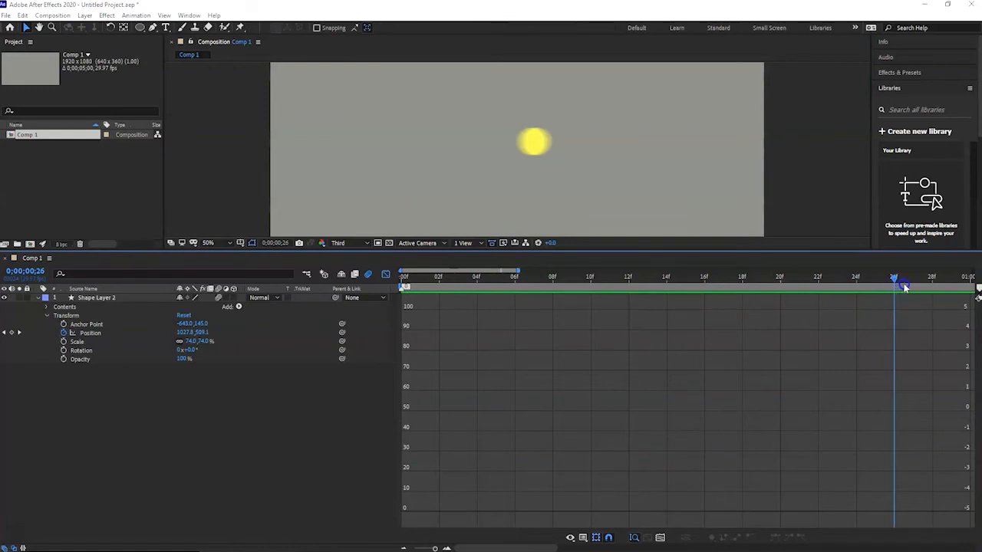
click(905, 286)
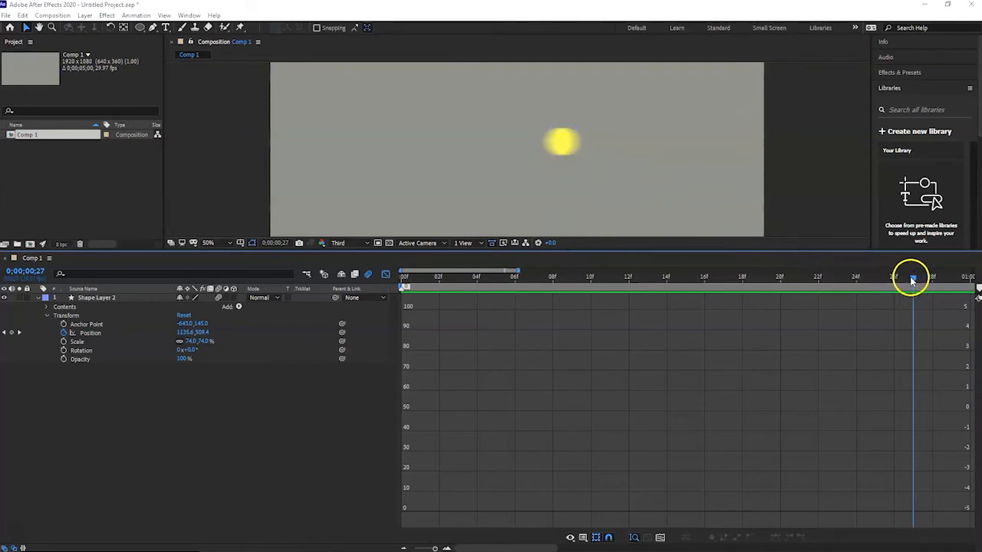
drag(916, 283, 418, 286)
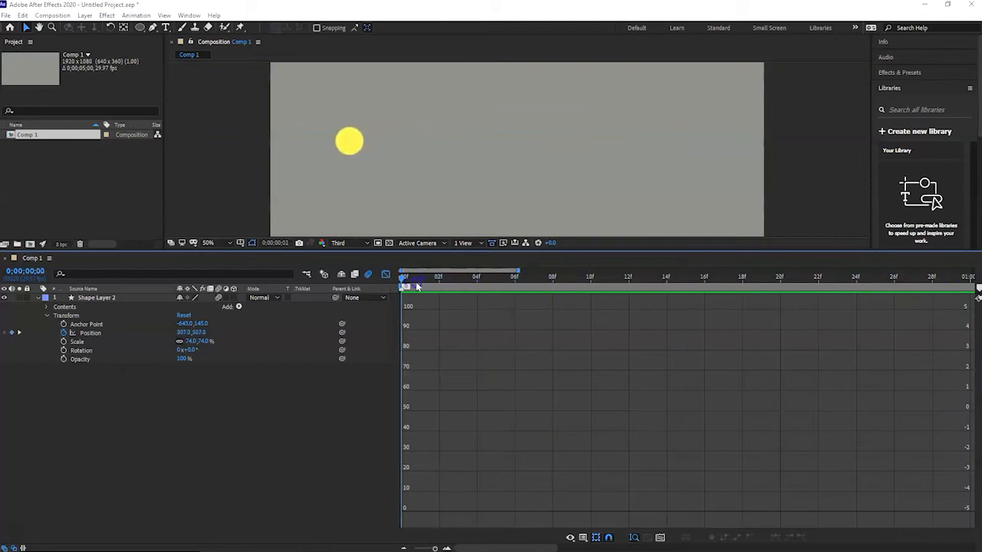
key(space)
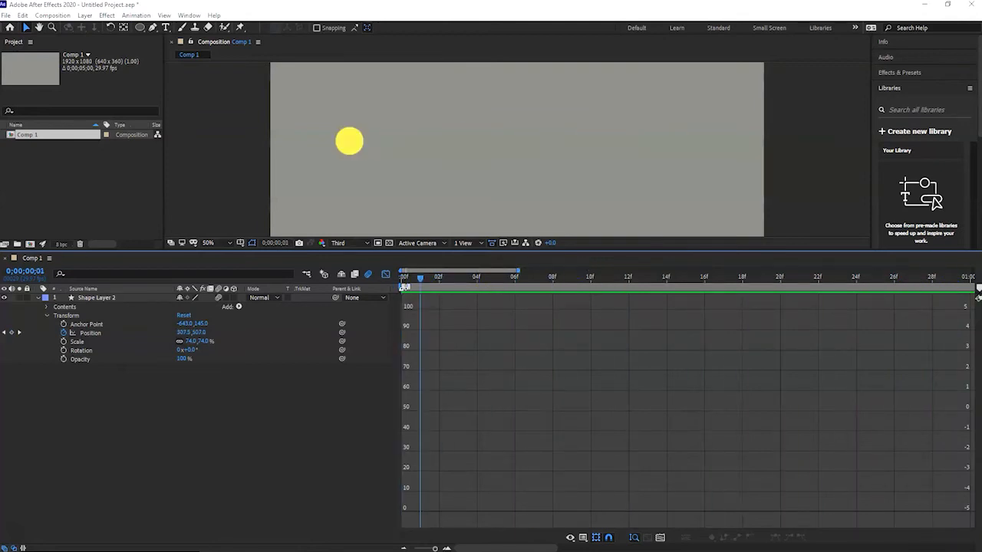
In the circle's Position speed graph, shorten the first keyframe's handle almost onto the keyframe and extend the last keyframe's handle to about frame 16
key(space)
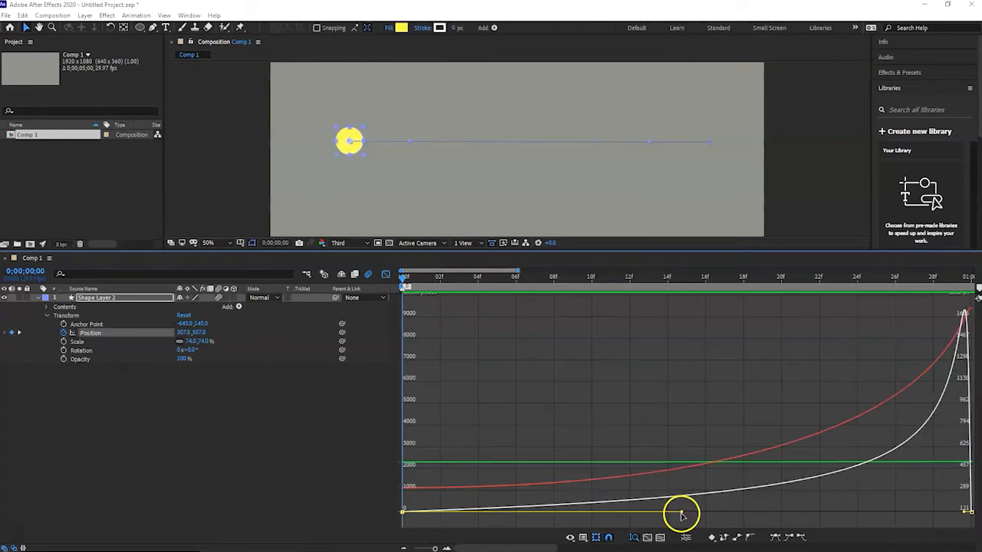
click(355, 146)
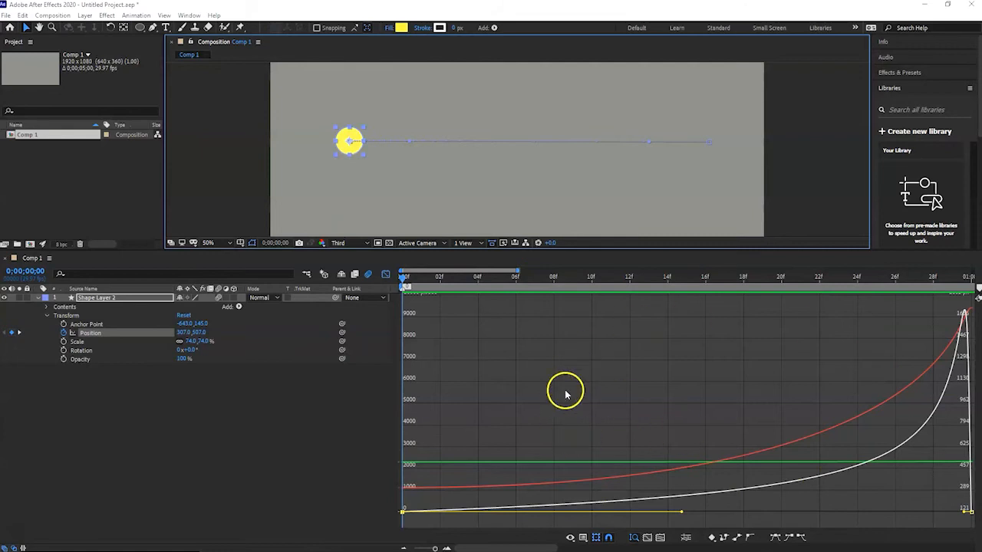
click(89, 335)
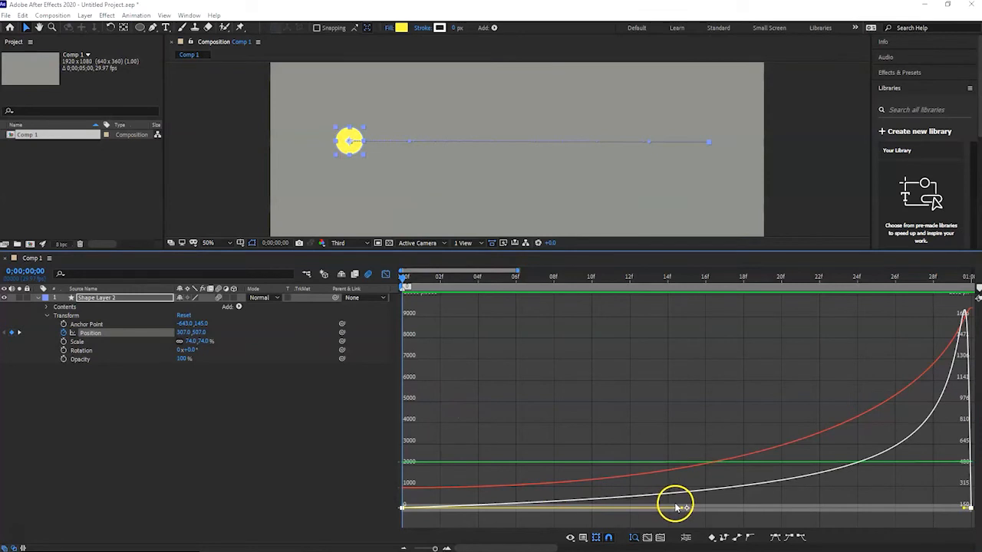
drag(683, 510, 407, 509)
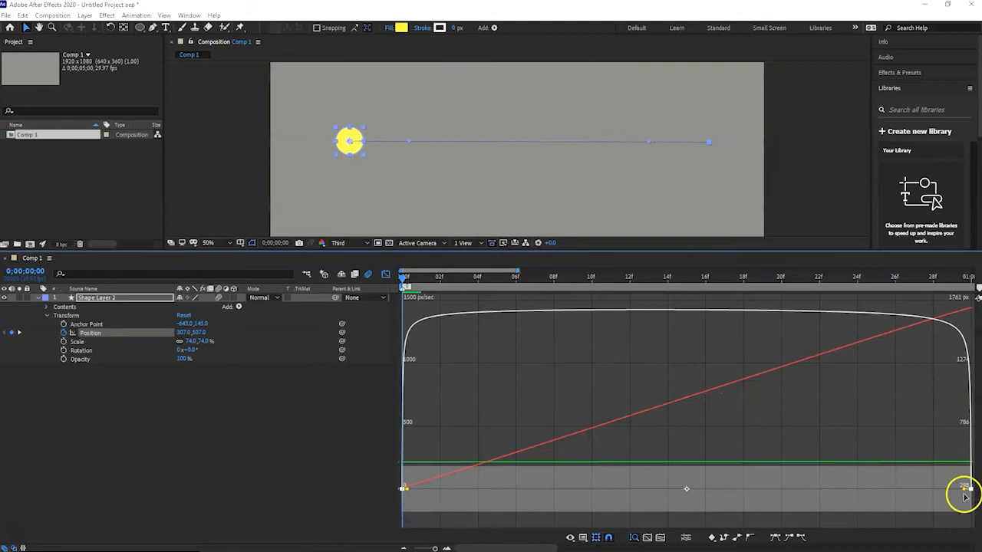
drag(963, 490, 696, 510)
click(687, 513)
key(ctrl+z)
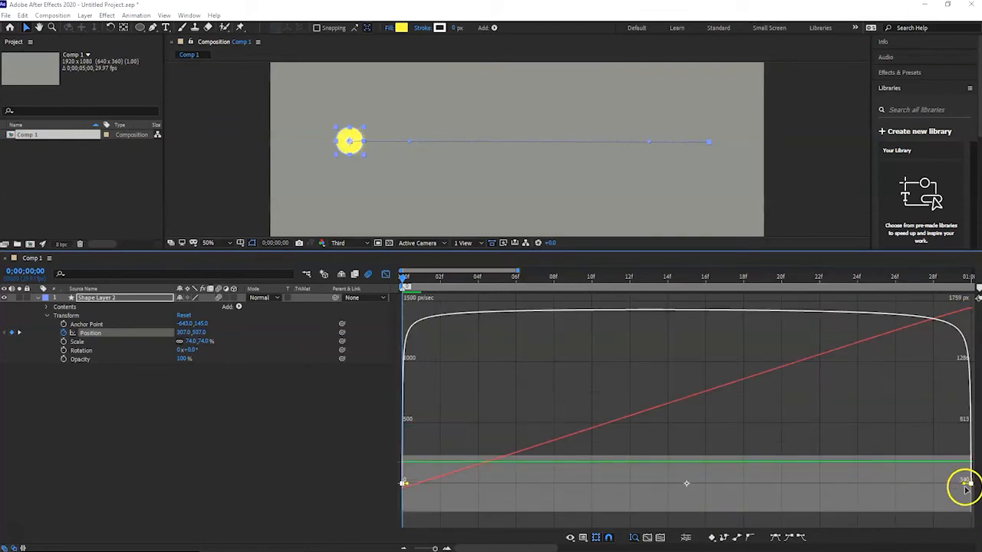
drag(966, 484, 698, 509)
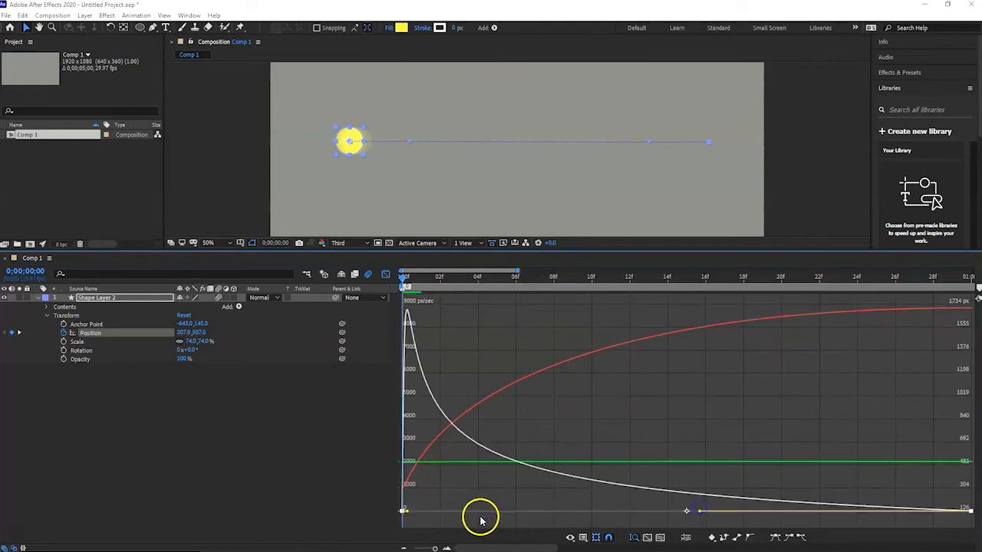
Tighten the first keyframe's handle even closer to the keyframe for a faster launch, and preview the animation from the start
drag(407, 514, 407, 516)
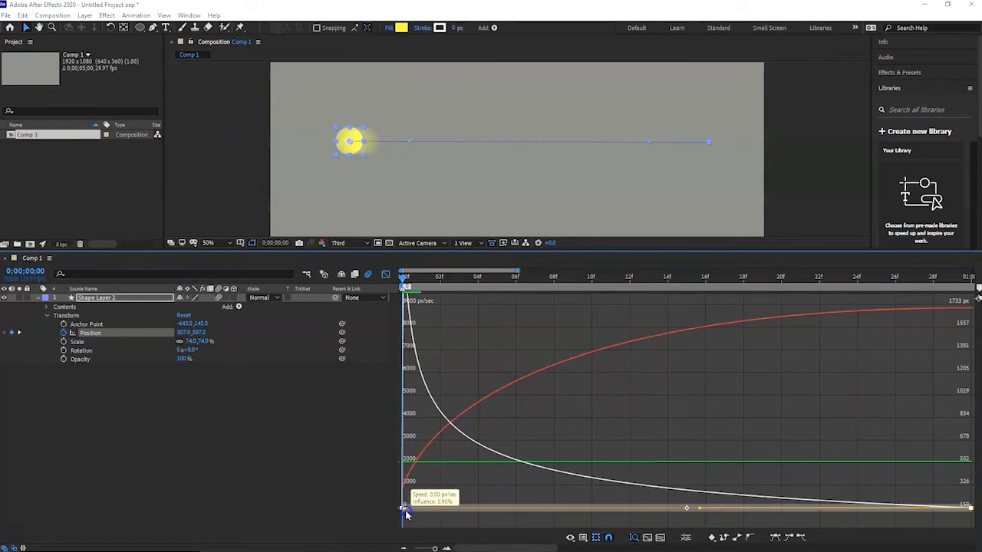
drag(407, 515, 406, 512)
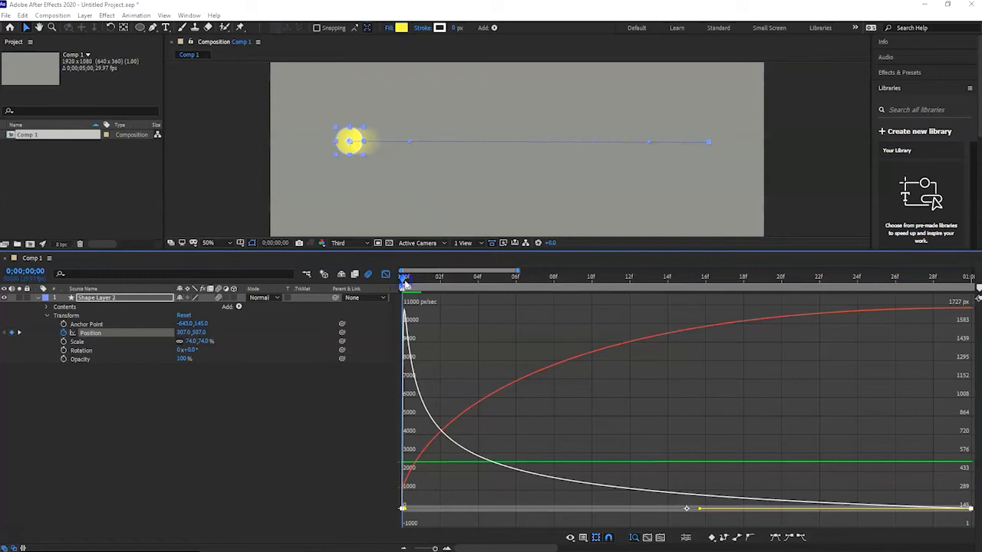
key(space)
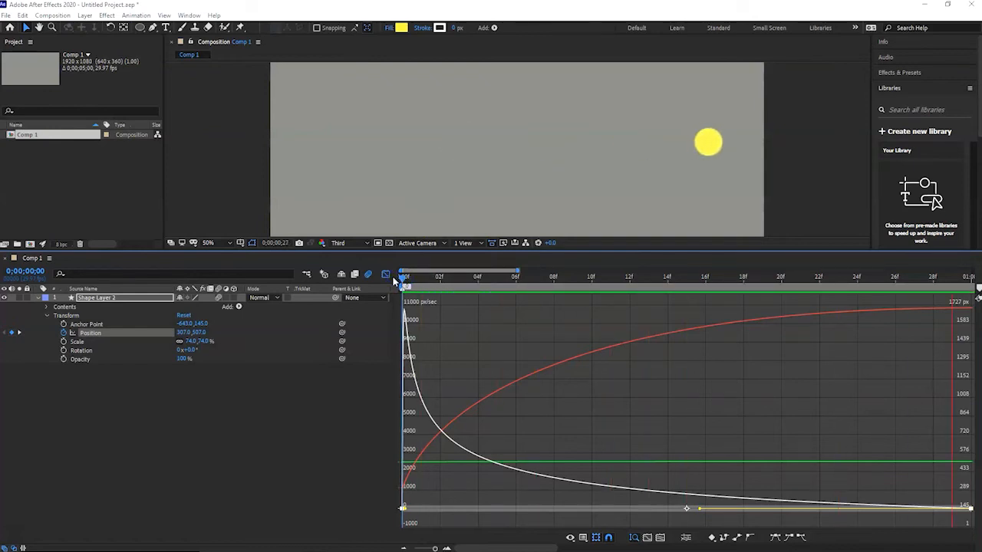
key(space)
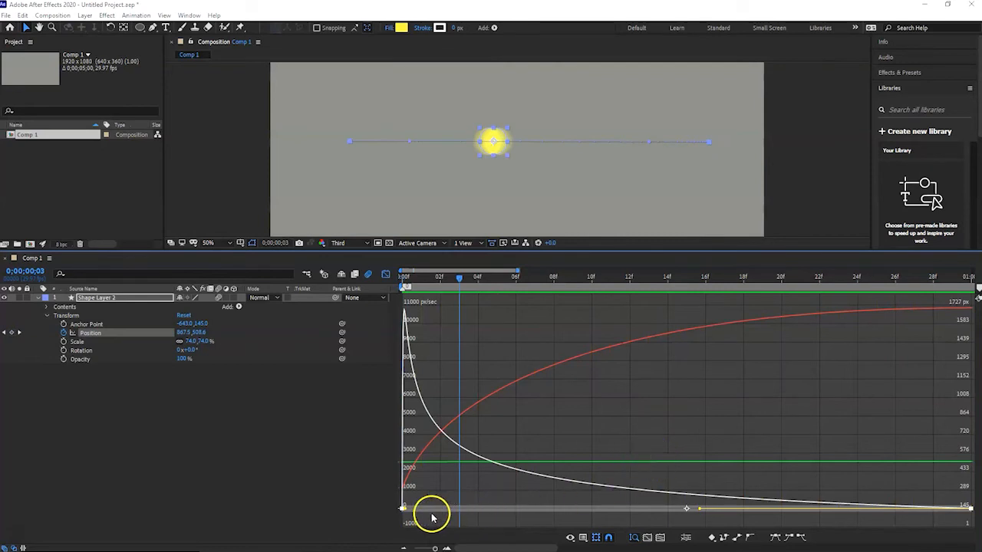
Bring both keyframes' handles together at about frame 15 to form a narrow mid-animation speed spike, and preview it from the start
drag(404, 509, 690, 514)
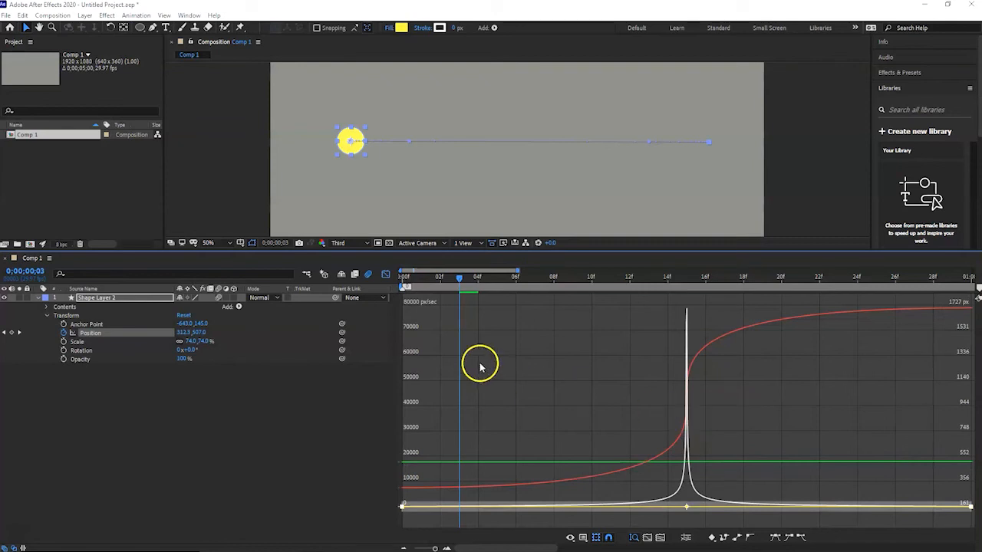
drag(458, 278, 367, 281)
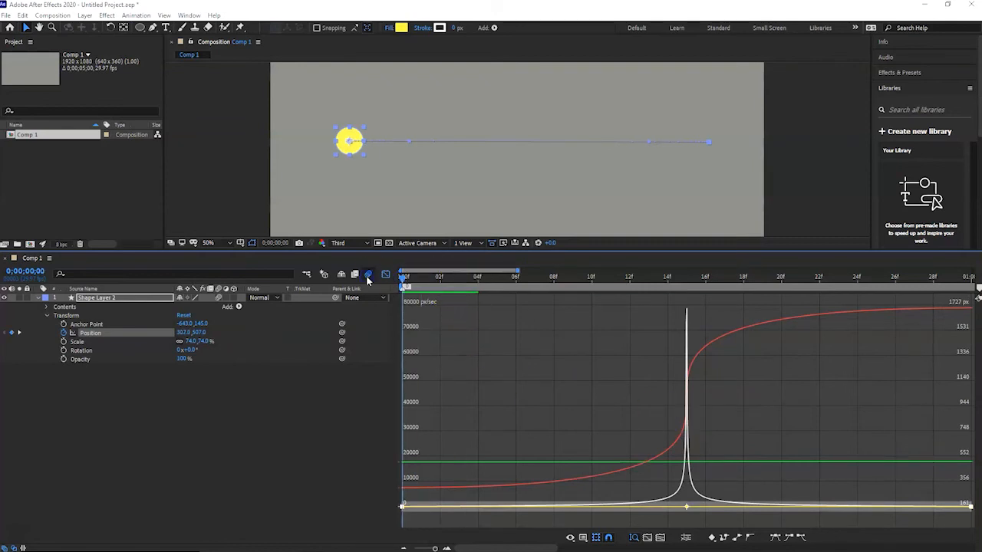
key(space)
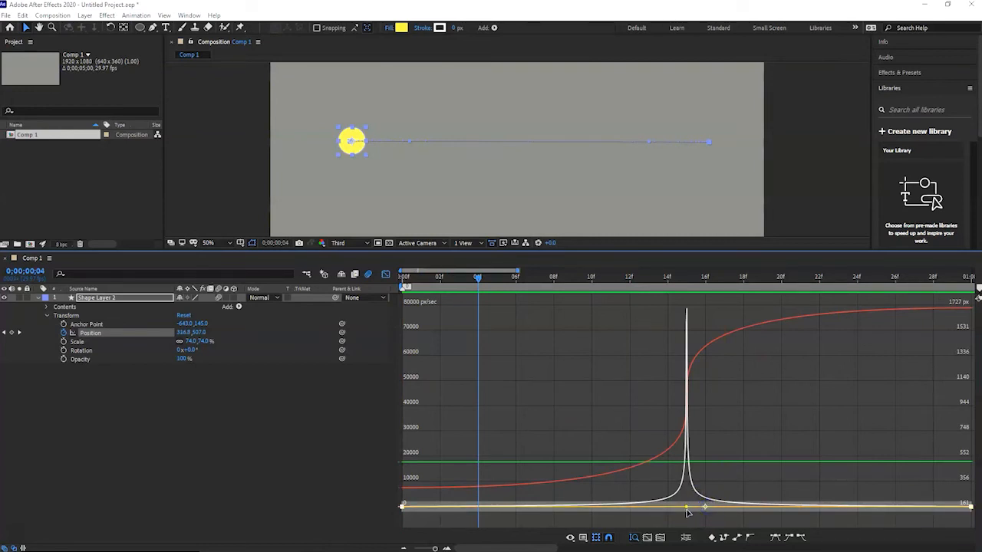
Set the first keyframe's handle to about frame 12 and the last's to about frame 15, raising both keyframes' speed to about 5,800 px/sec
drag(687, 508, 707, 507)
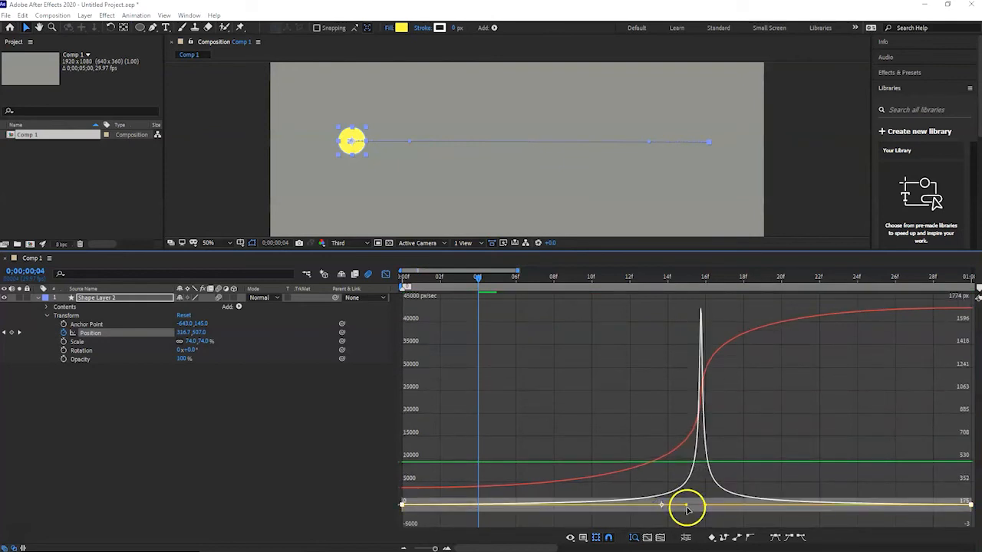
drag(688, 507, 632, 513)
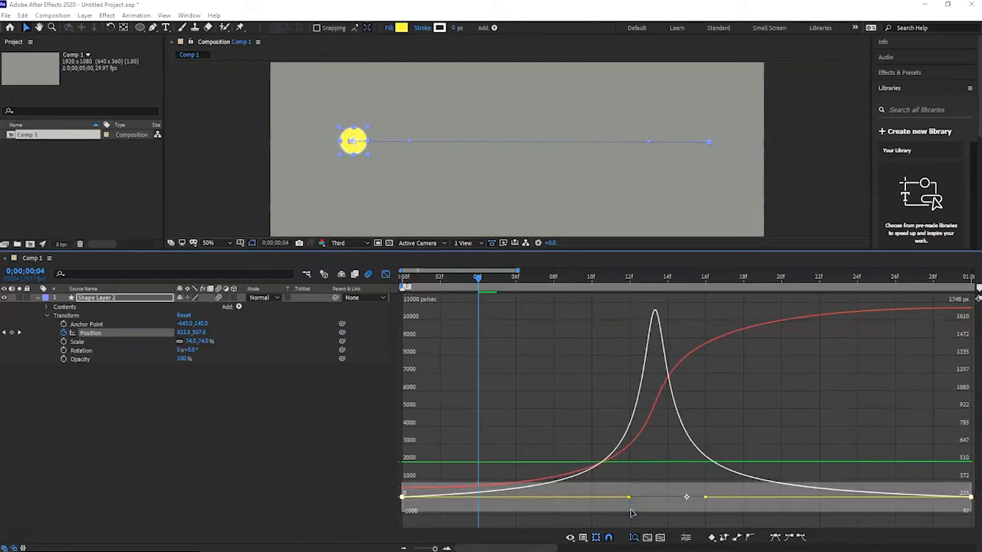
drag(704, 498, 687, 387)
drag(399, 514, 374, 315)
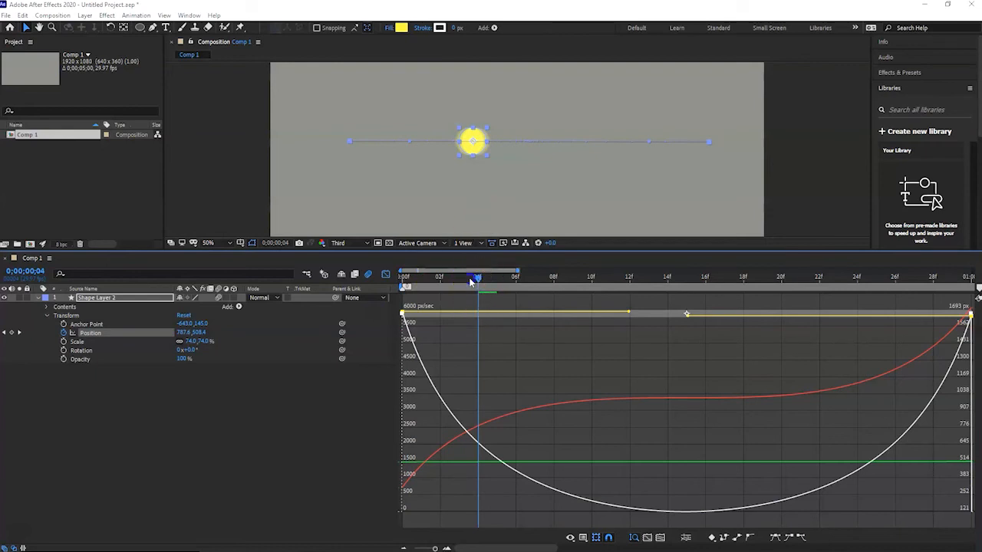
Return to the start and preview the circle's fast-slow-fast motion twice
drag(471, 282, 397, 286)
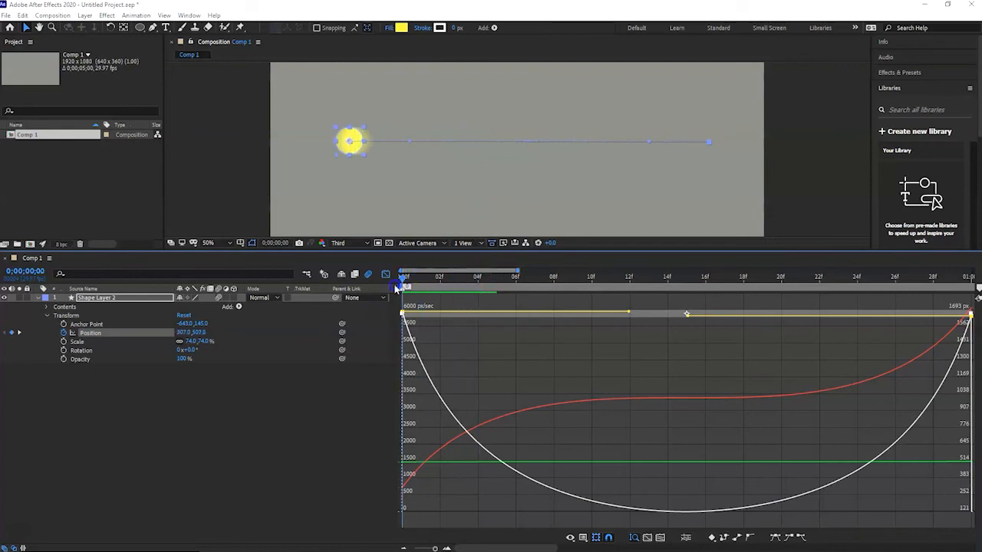
click(502, 362)
key(space)
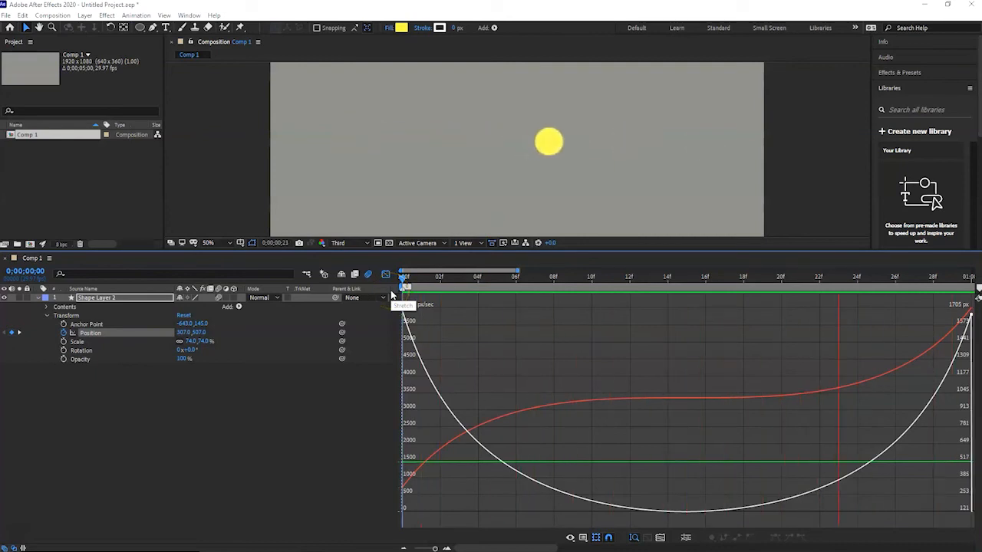
key(space)
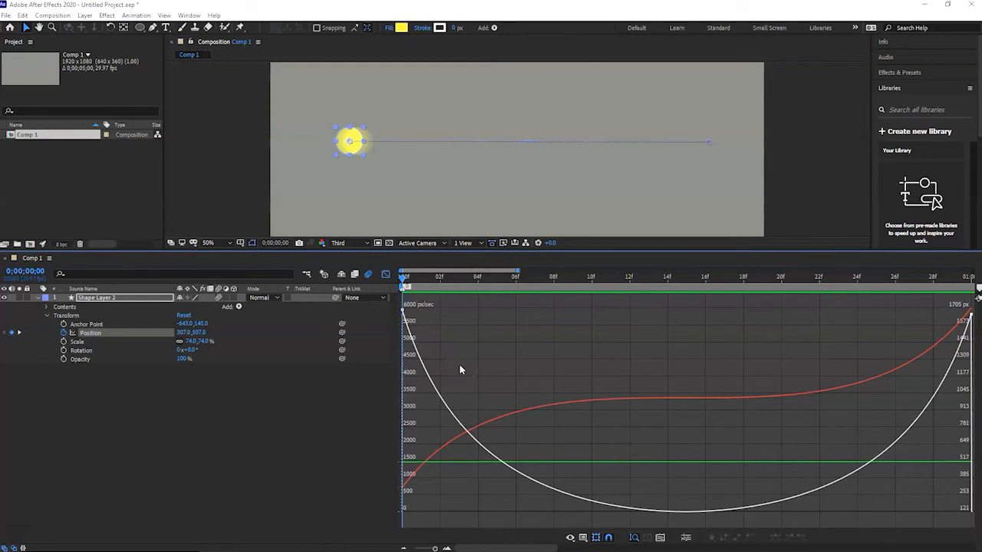
key(space)
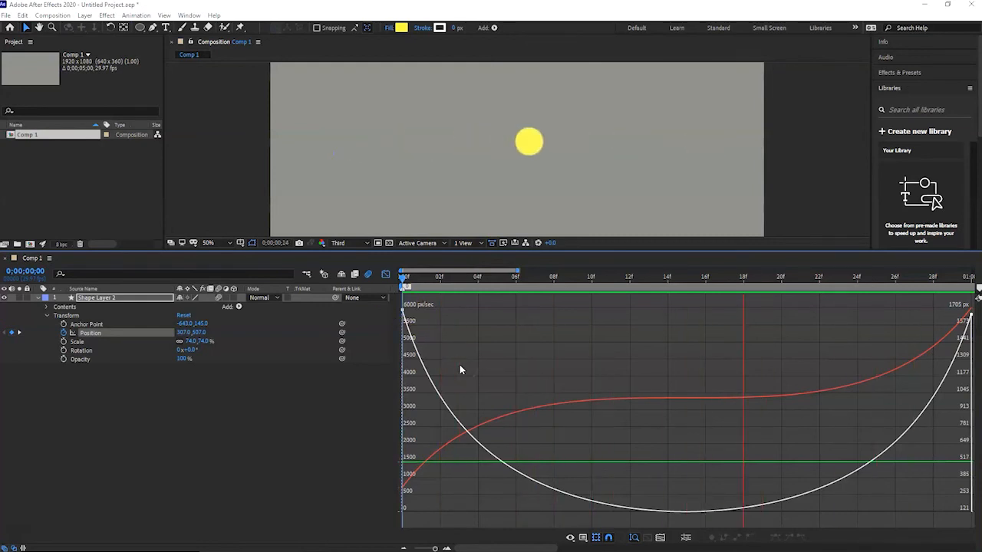
key(space)
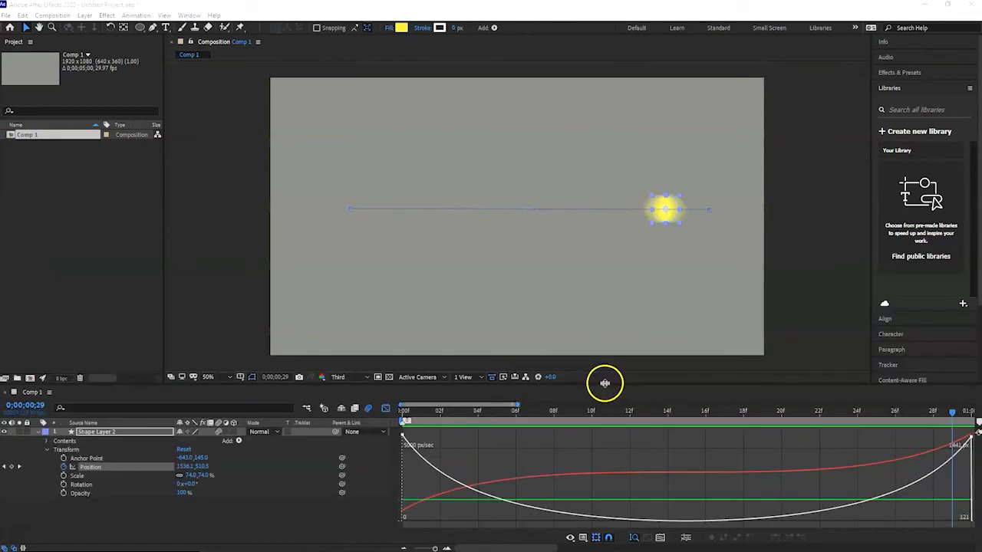
Enlarge the timeline area, deselect the circle layer and draw a small star with the Star tool near the composition's lower left
drag(604, 383, 601, 286)
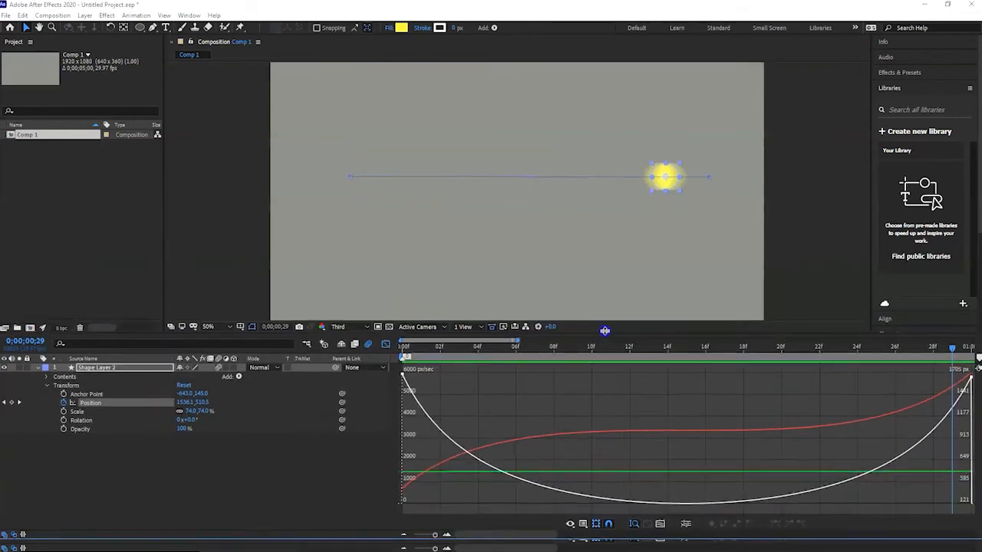
click(214, 249)
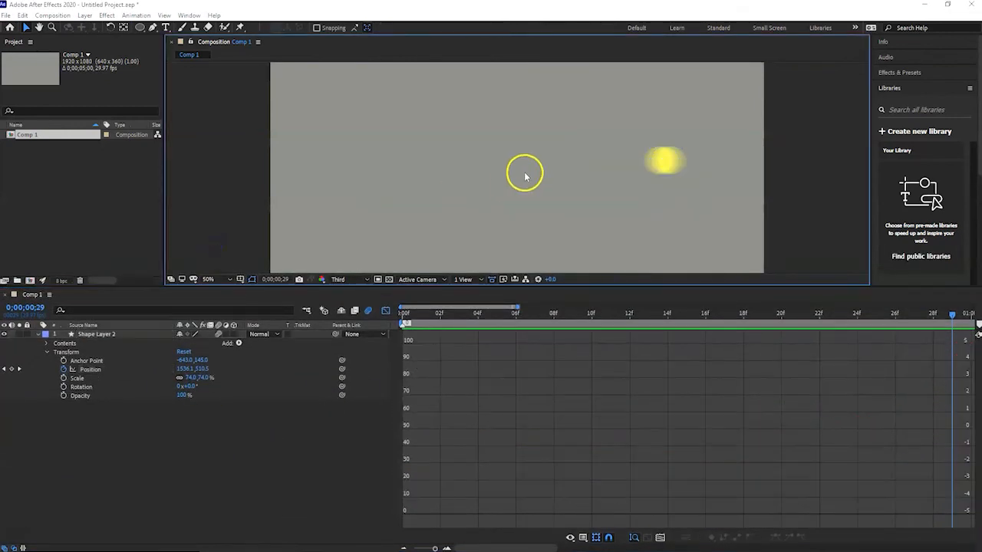
click(140, 28)
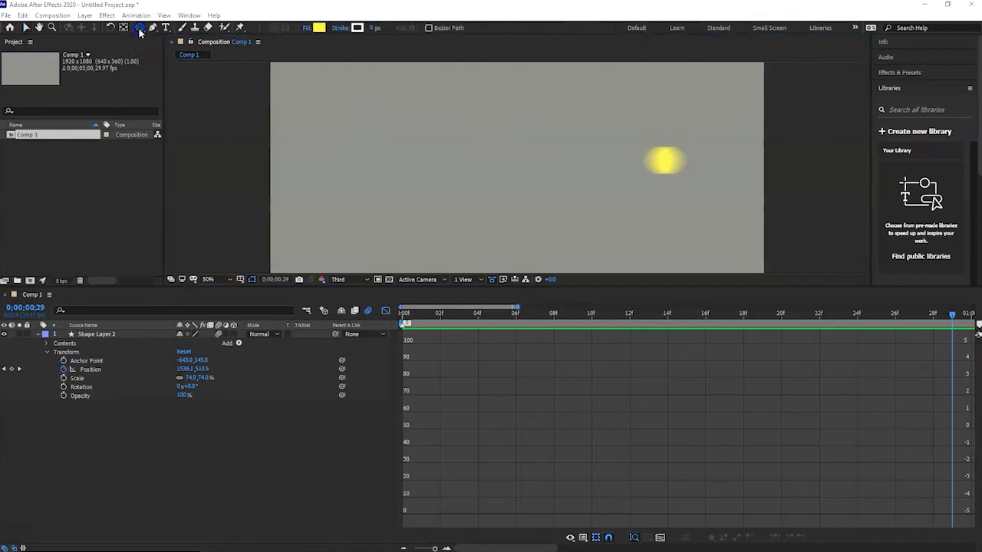
click(140, 29)
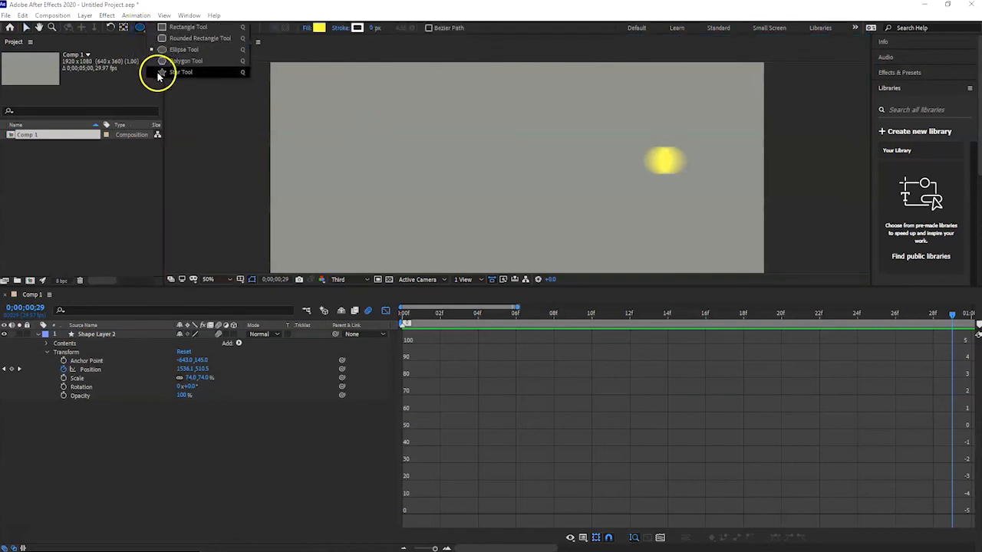
click(177, 72)
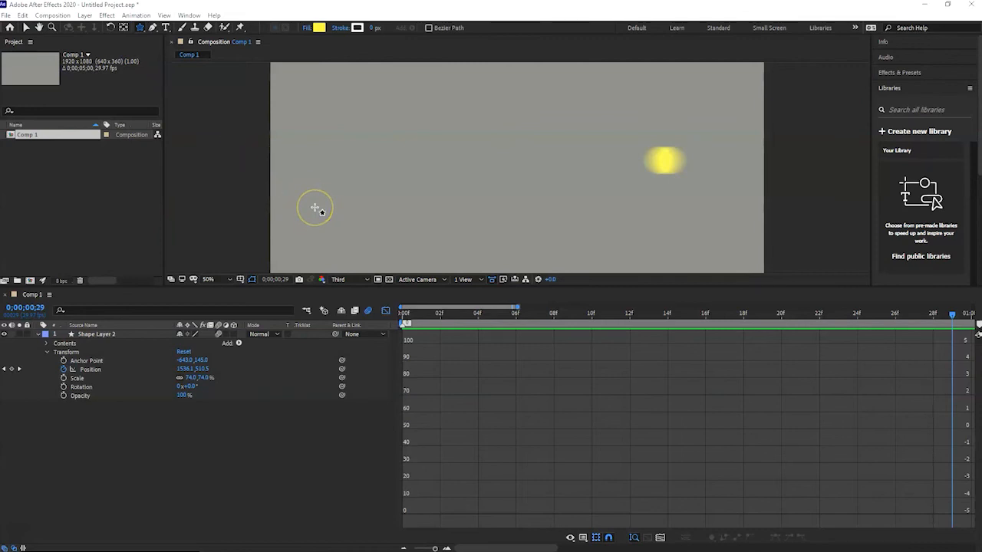
mouse_move(314, 207)
mouse_down()
mouse_move(335, 230)
mouse_move(326, 220)
mouse_up()
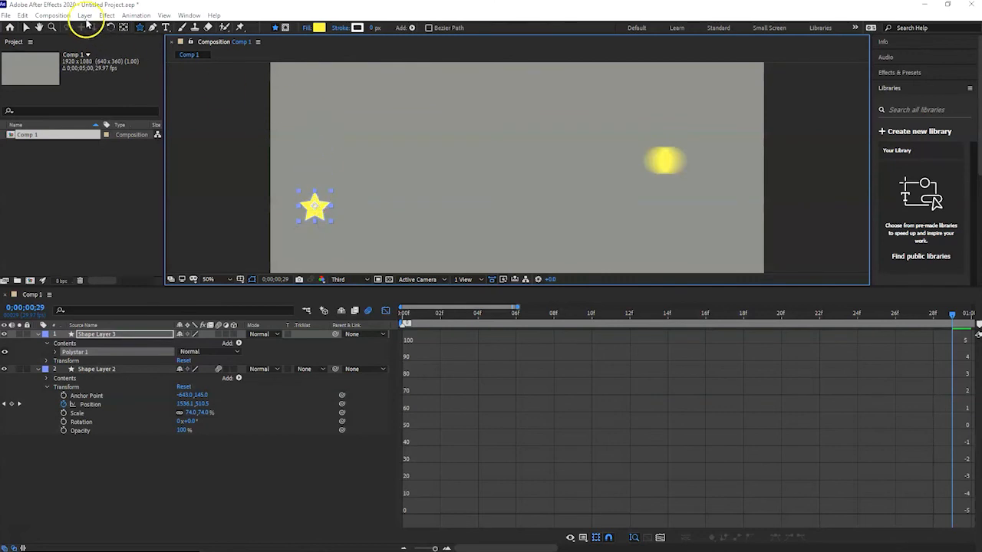
Change the star's fill colour to cyan, 34F9E9
click(26, 27)
click(400, 28)
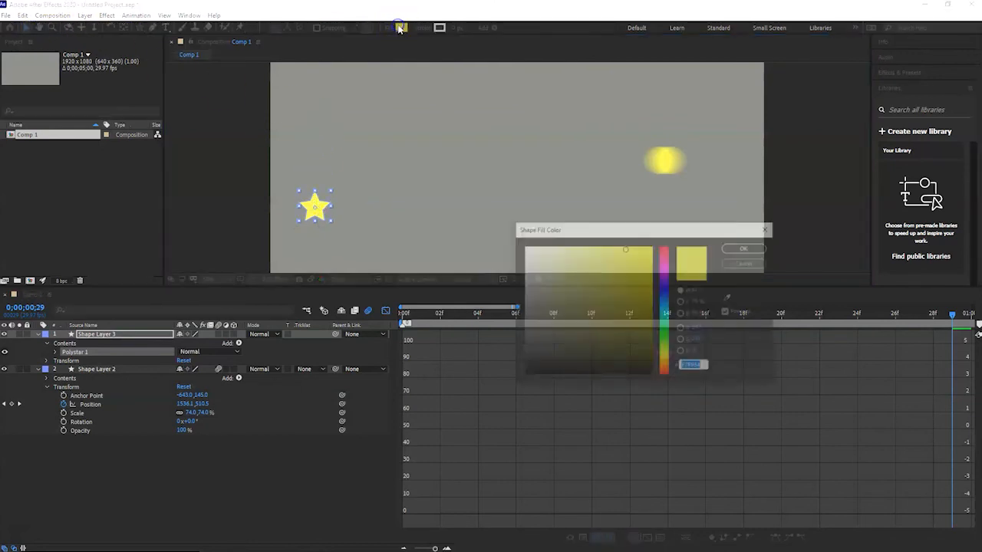
click(667, 294)
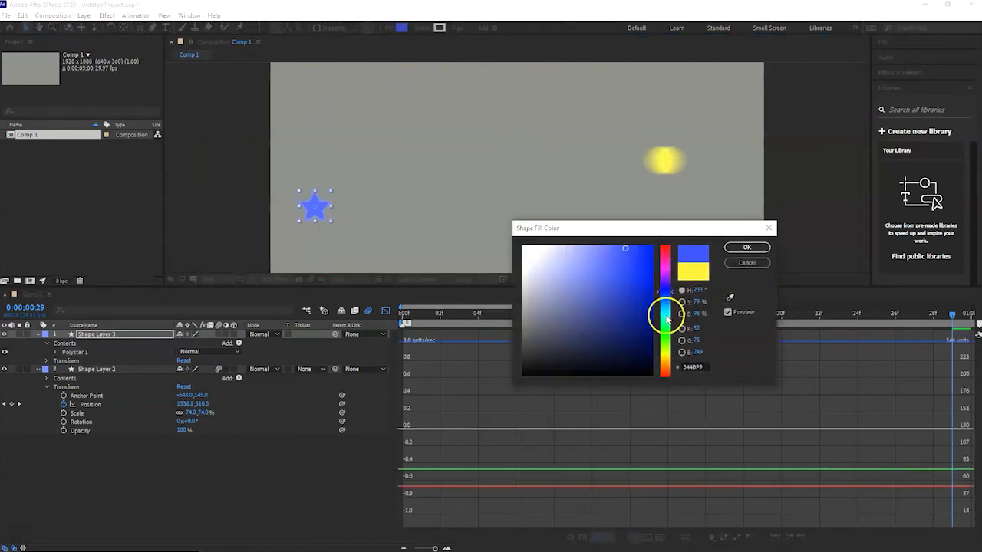
drag(658, 298, 666, 315)
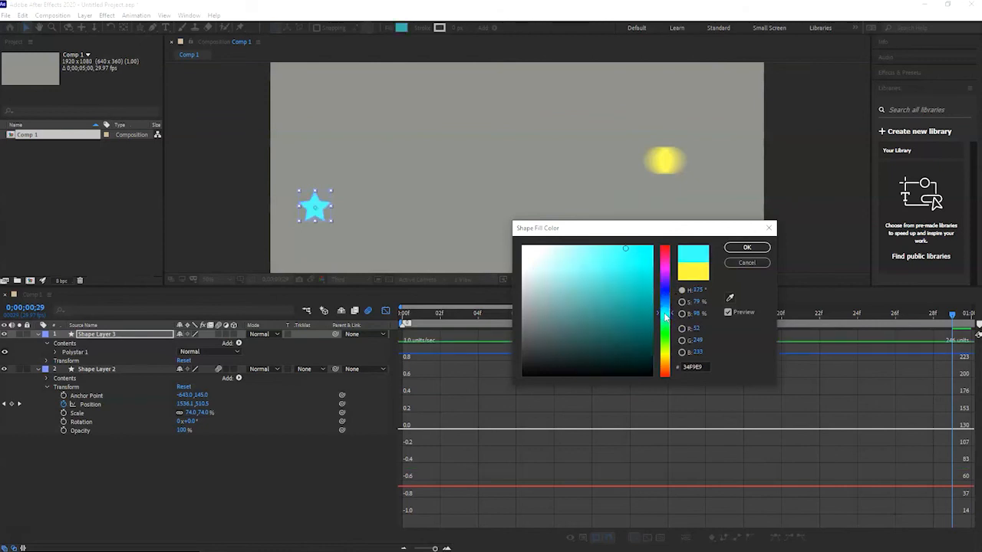
click(745, 250)
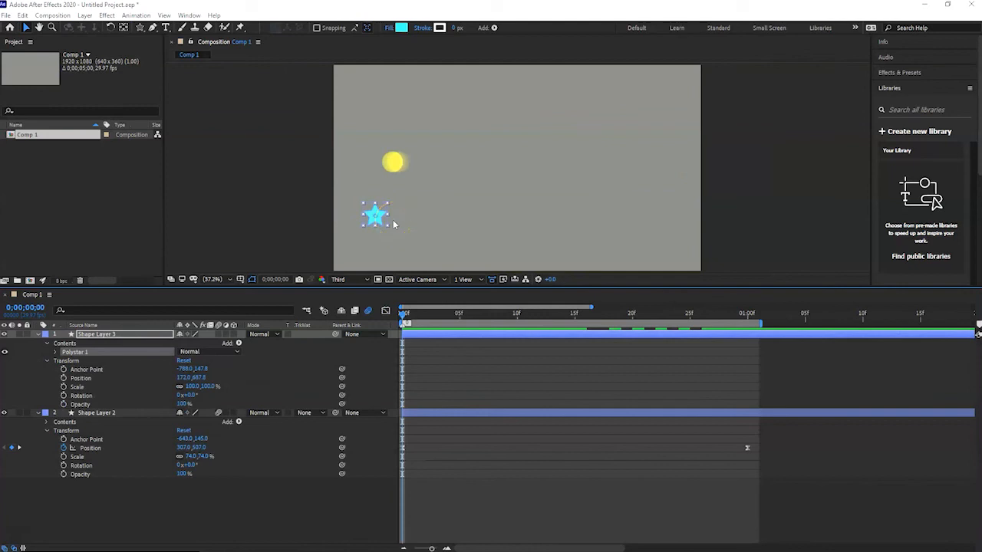
Start keyframing the star's Position and Scale at frame 0, and at 1 second move it to the composition's upper right
click(64, 378)
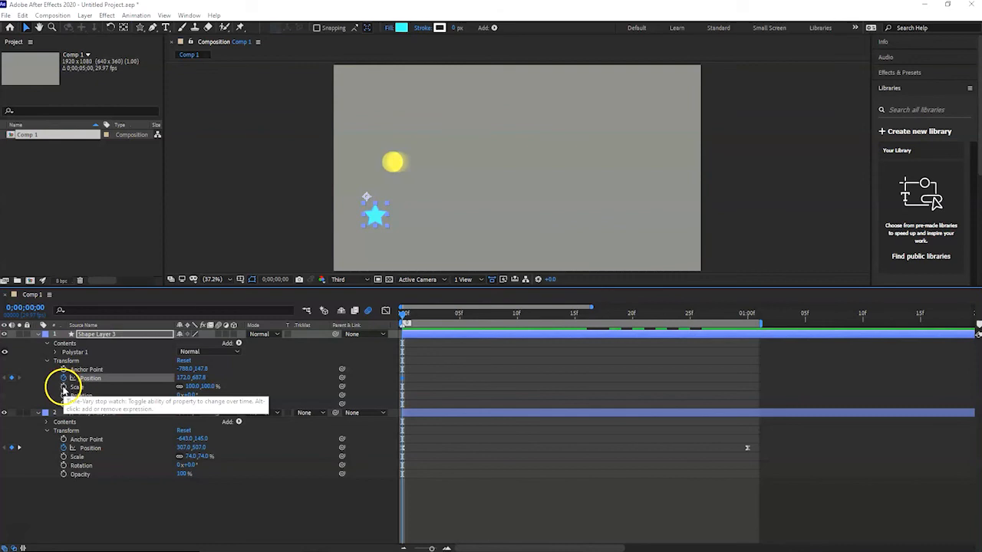
click(64, 388)
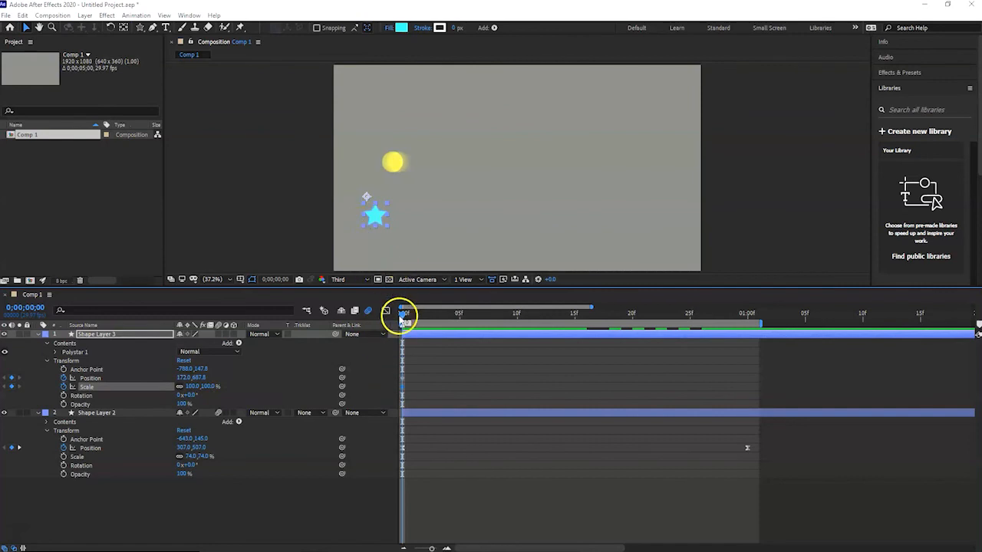
drag(405, 319, 746, 318)
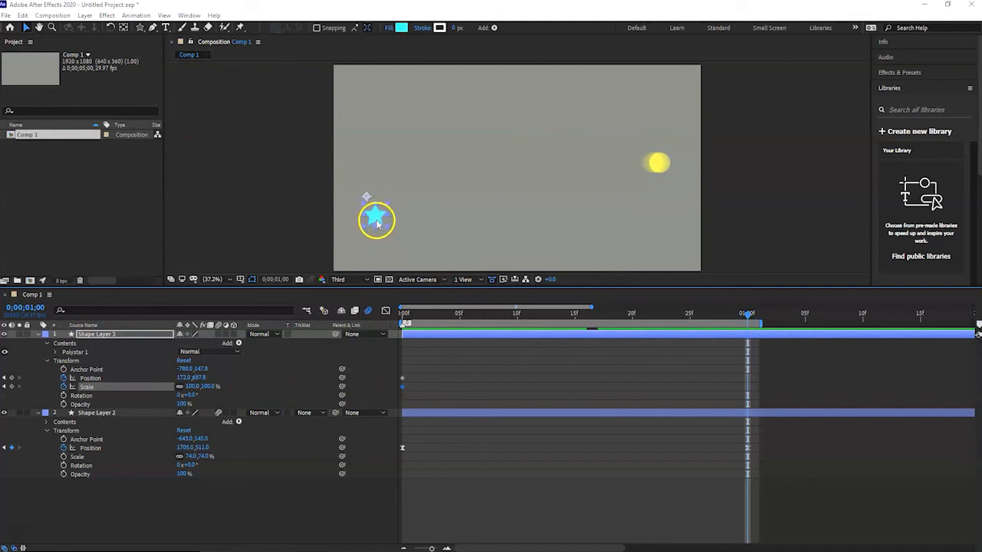
drag(376, 221, 659, 124)
At 1 second, set the star's scale to 200% and move it clear above the circle, to a position of about 1582, 67
click(207, 386)
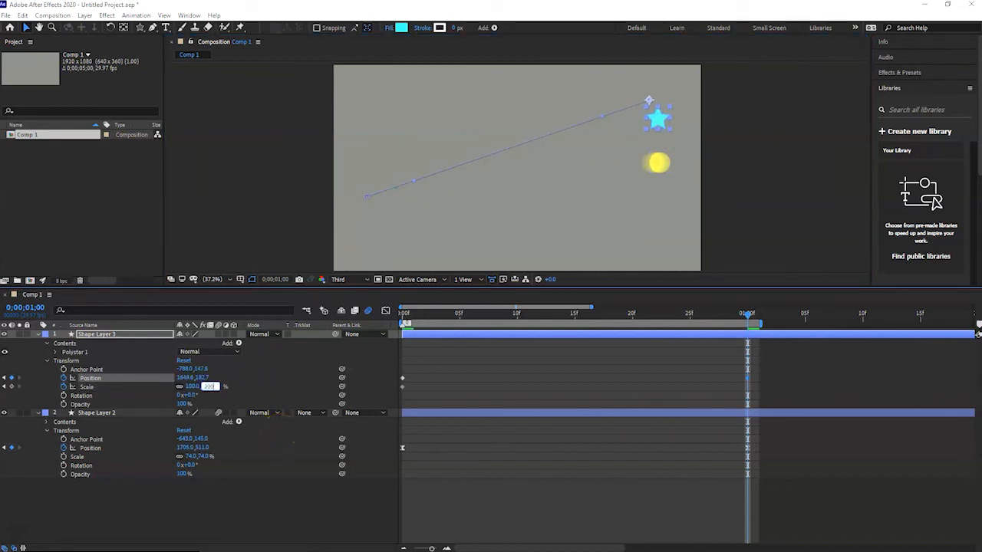
text(200)
key(Return)
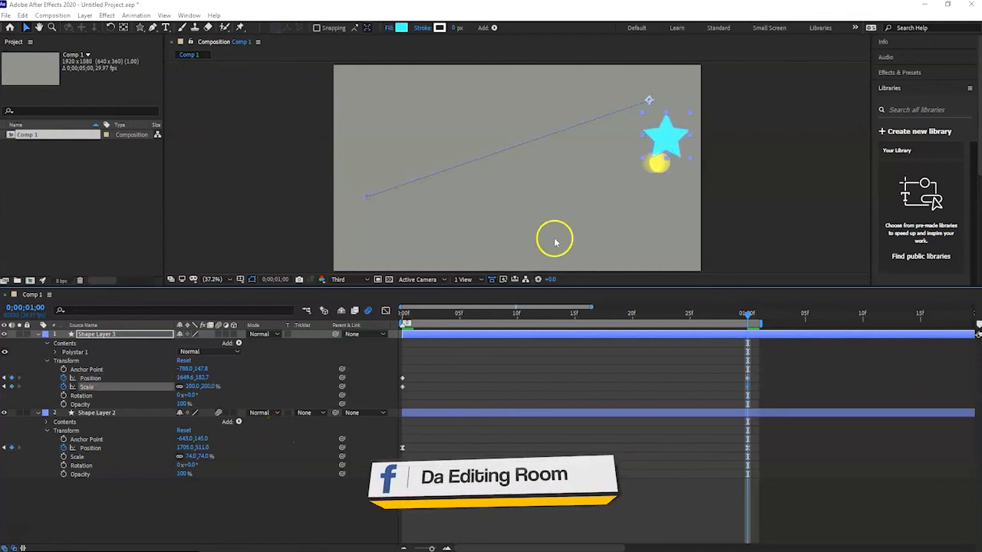
click(748, 194)
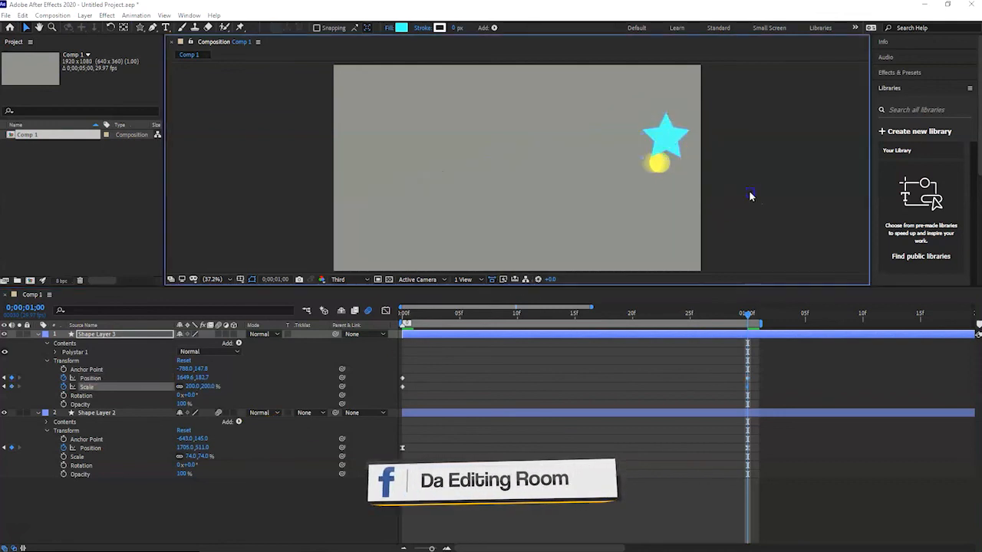
drag(655, 159, 653, 115)
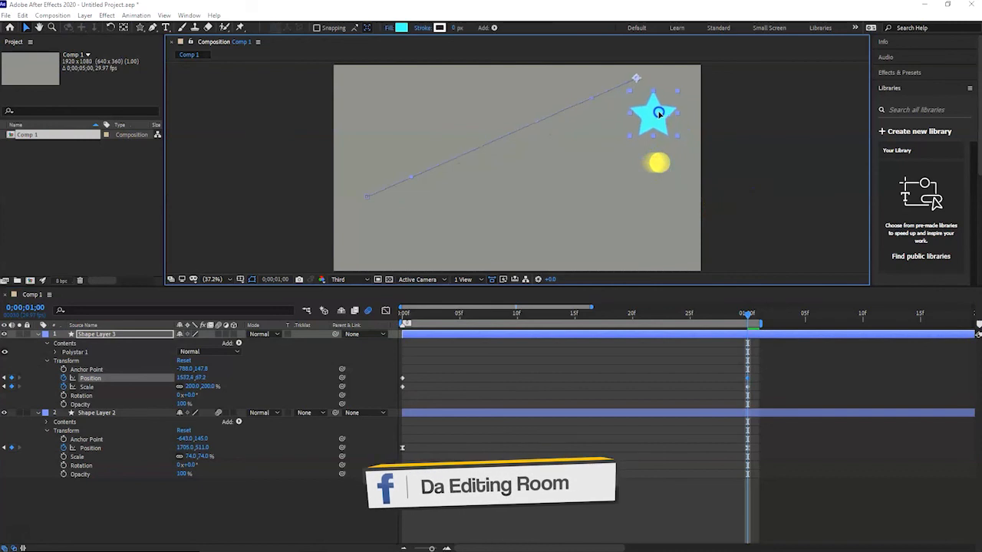
click(725, 177)
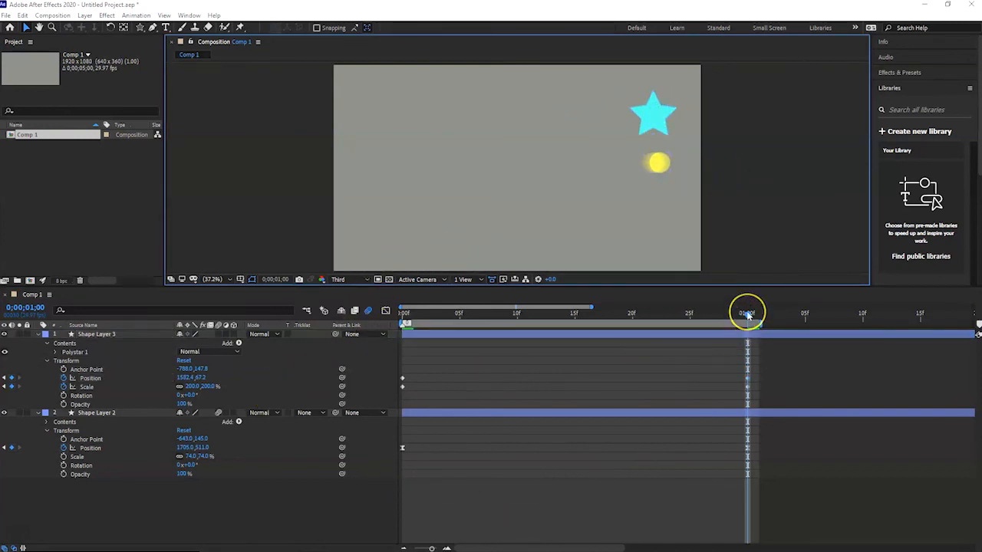
Return to the start and preview the star and circle moving together
drag(748, 315, 390, 315)
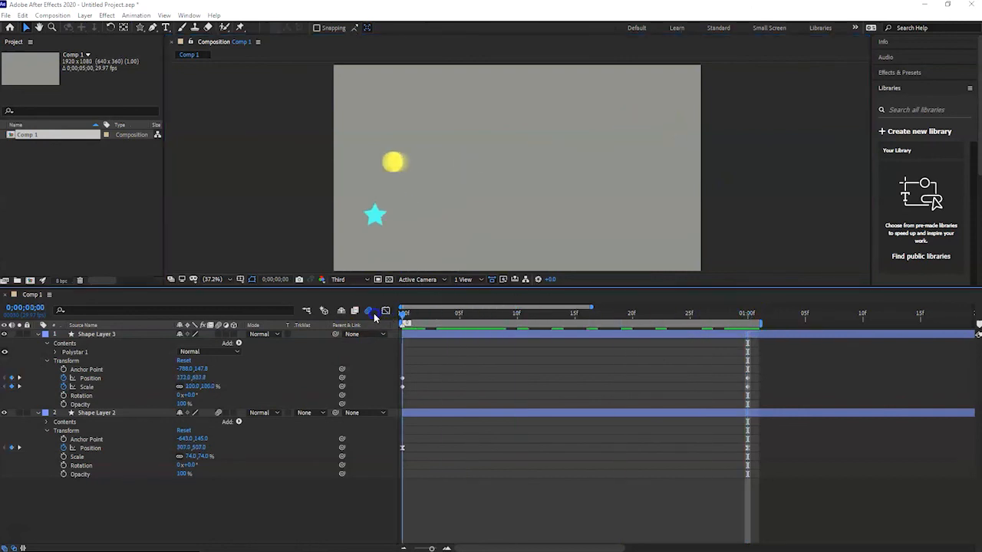
key(space)
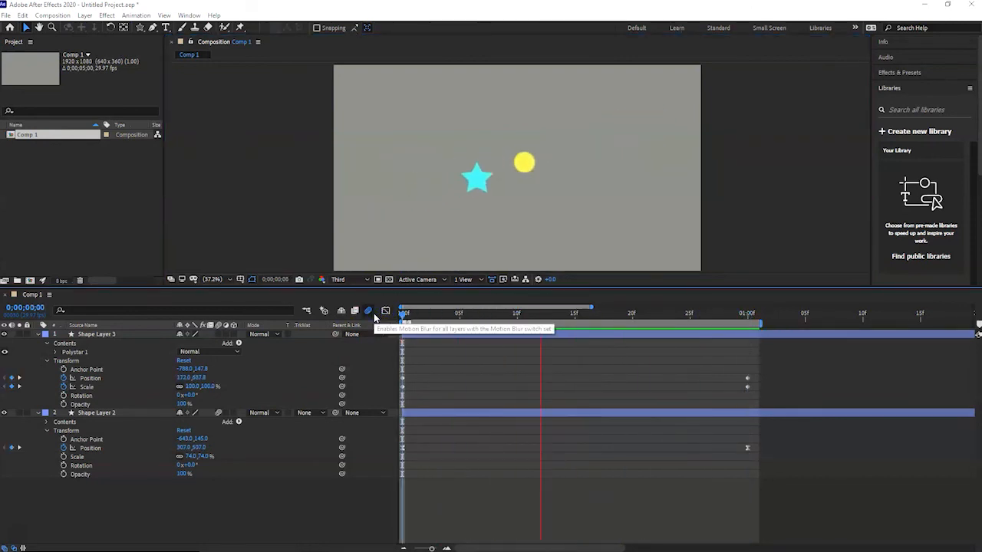
click(349, 402)
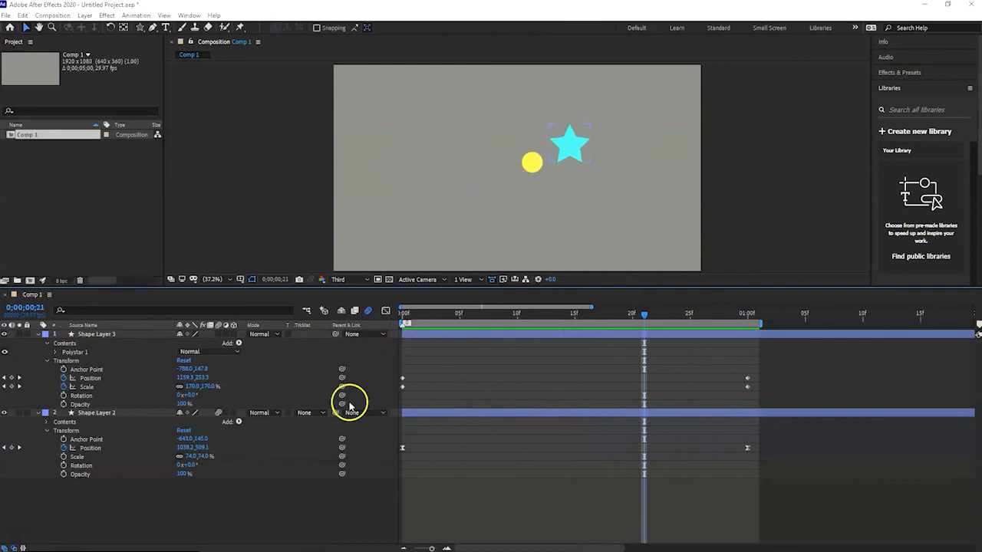
Delete the yellow circle's layer and preview the star's animation alone from the start
click(96, 412)
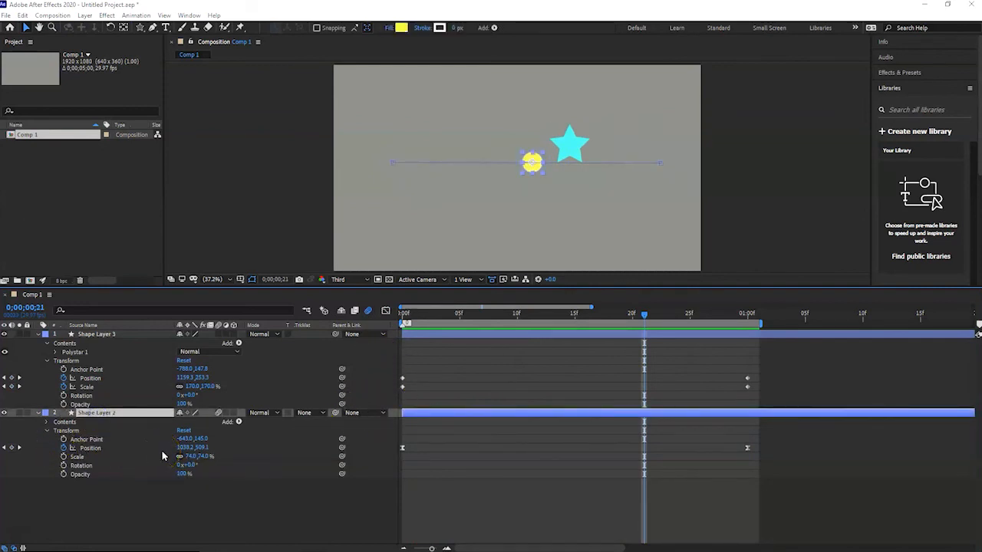
key(Delete)
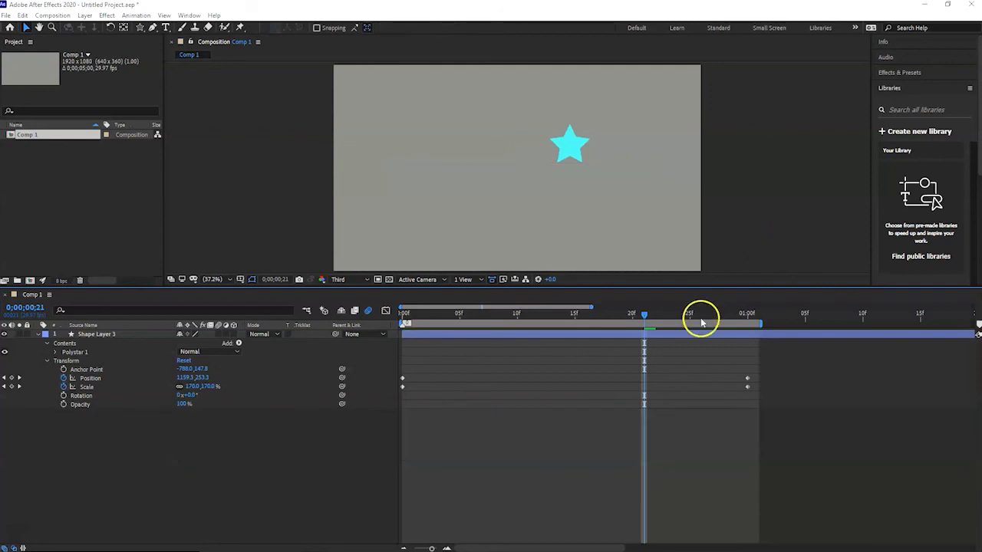
drag(641, 314, 376, 294)
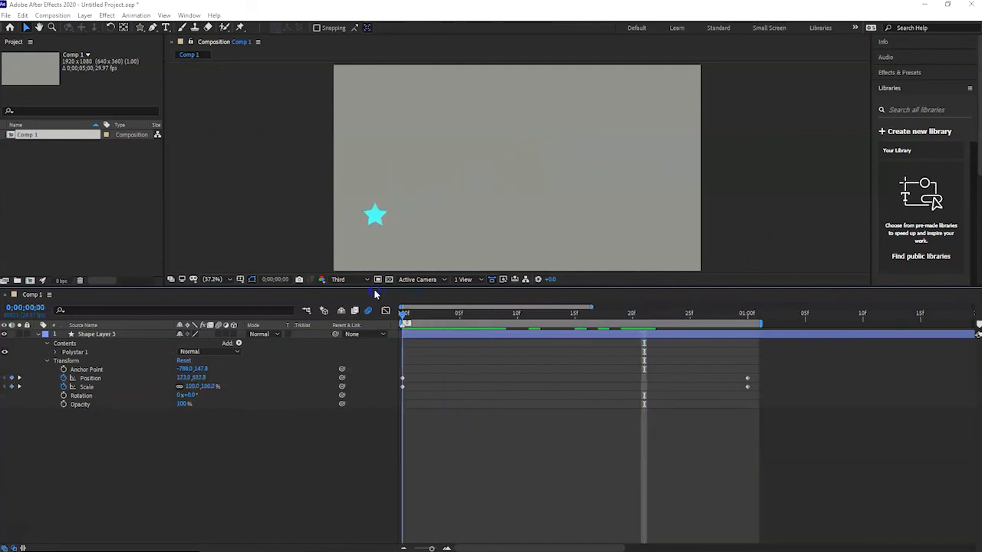
key(space)
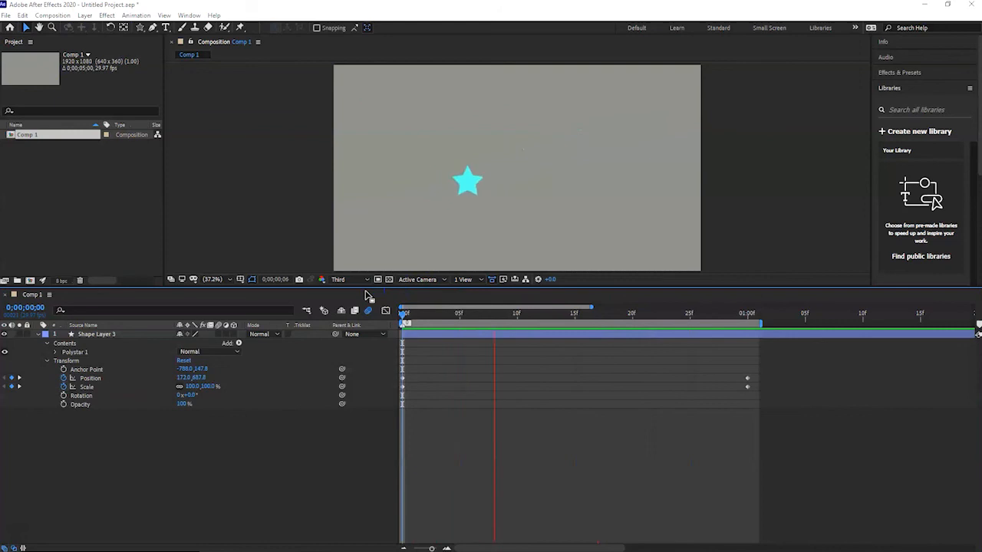
key(space)
Enable motion blur on the star's layer and preview the animation from the start
click(218, 335)
drag(655, 314, 376, 316)
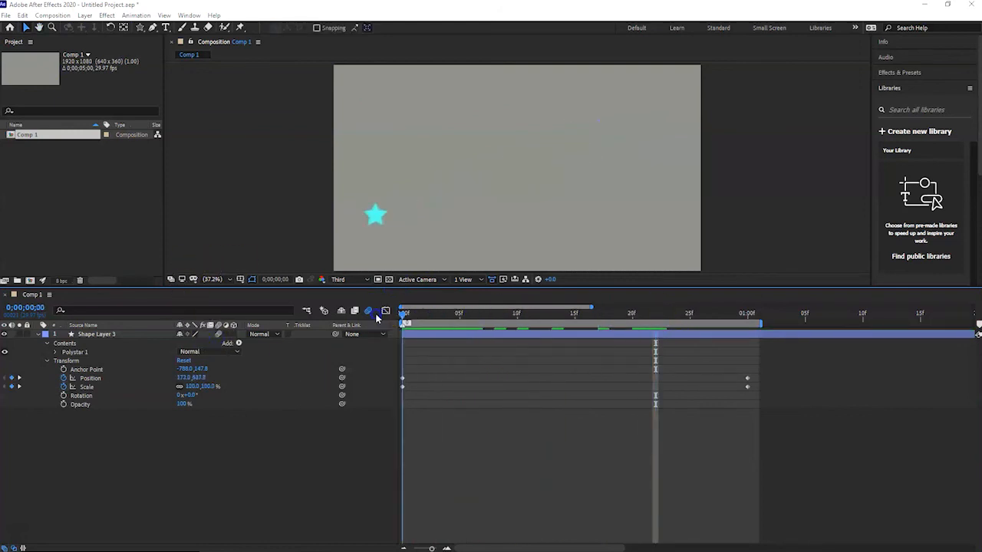
key(space)
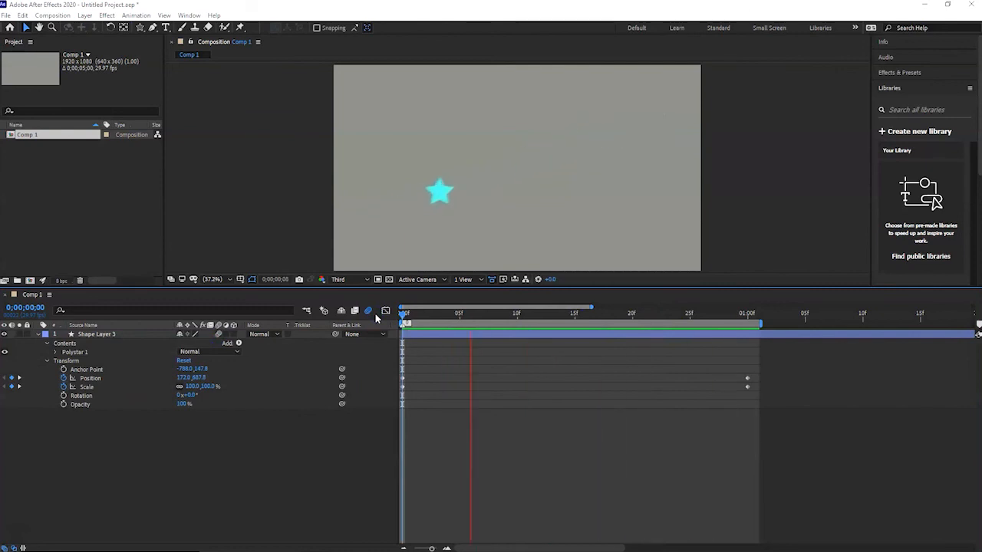
key(space)
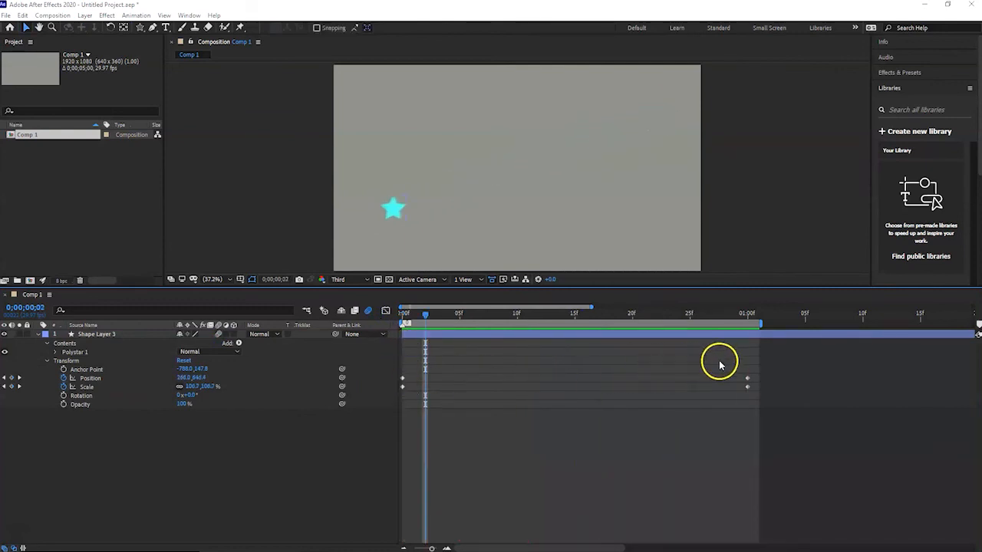
In the star's Position speed graph, lower the first keyframe's speed to about 0 and extend its handle to about frame 15
click(92, 379)
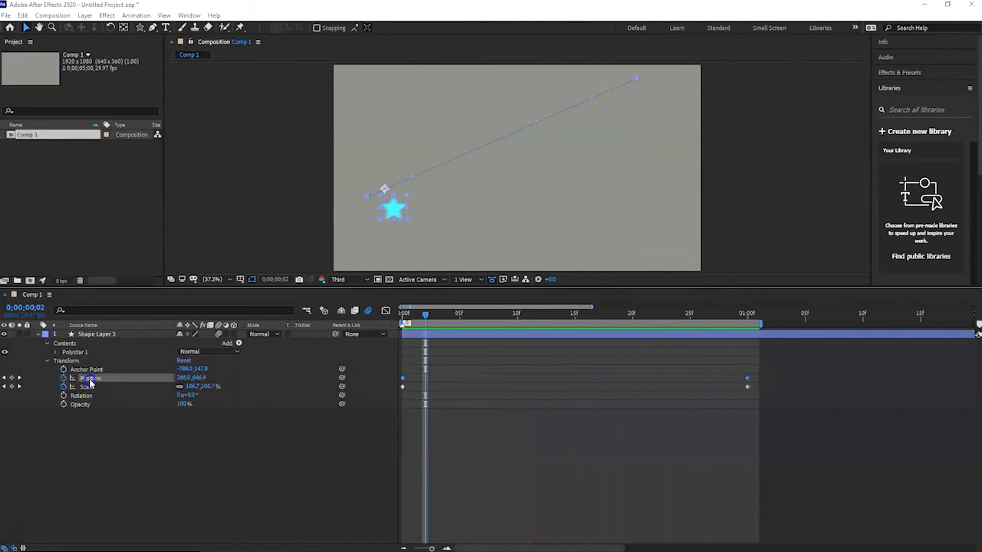
click(386, 311)
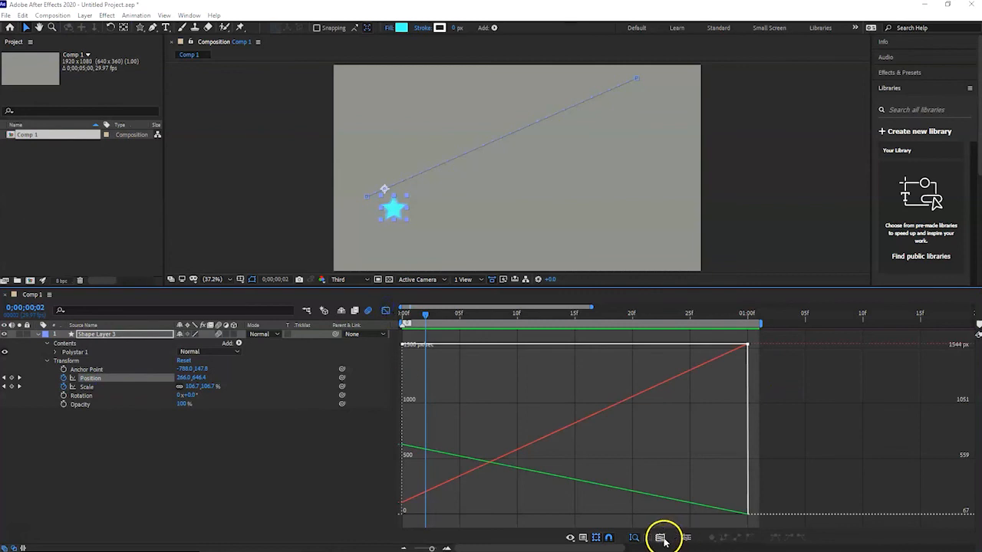
click(660, 539)
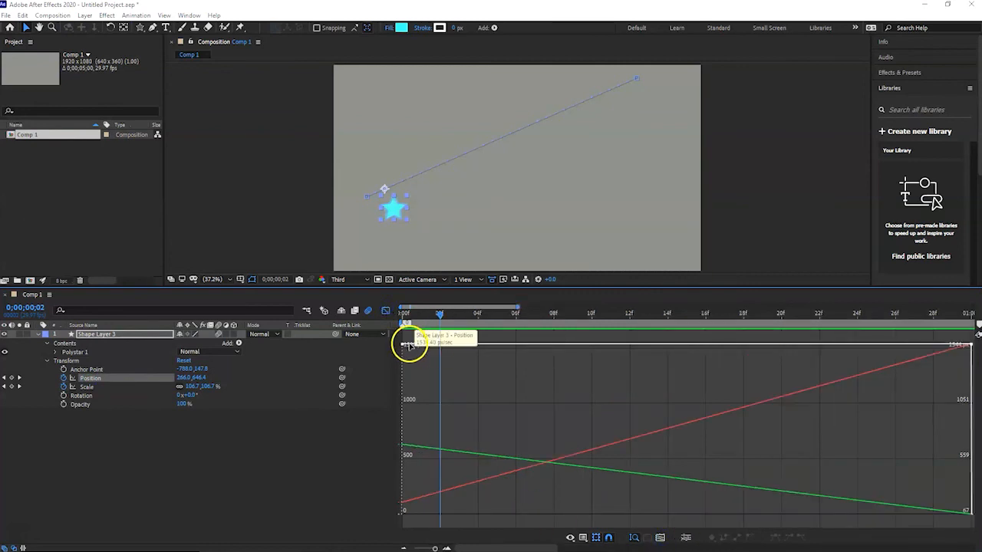
click(411, 348)
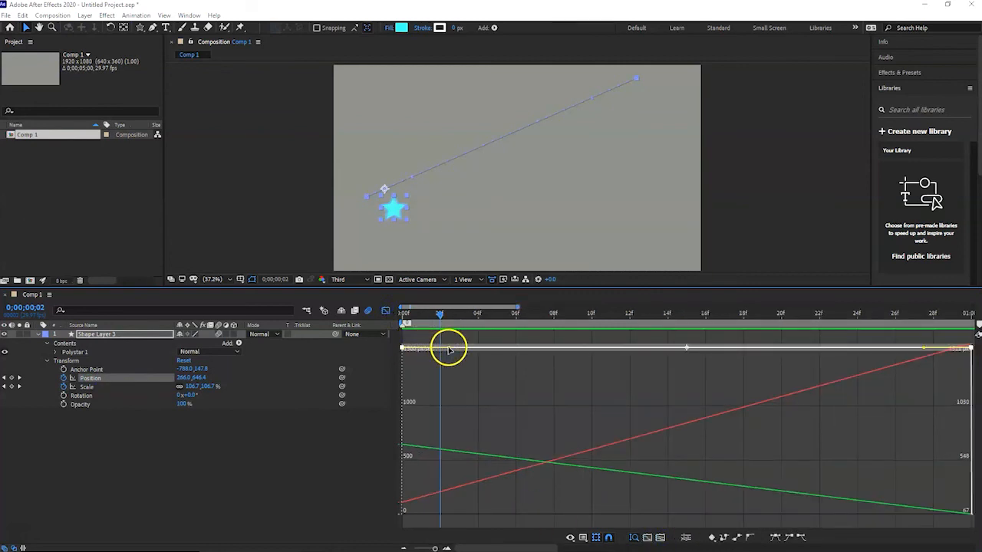
drag(449, 350, 762, 521)
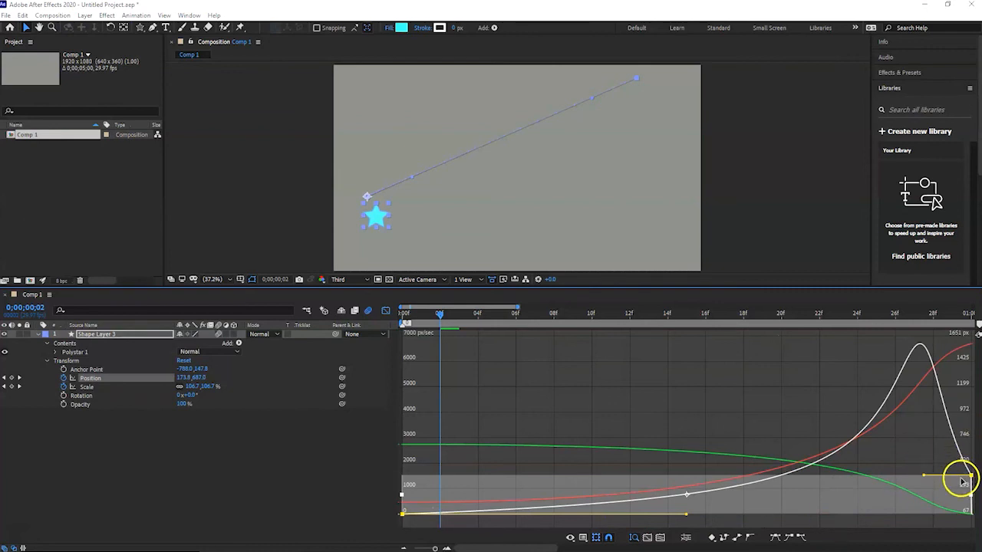
Lower the last Position keyframe's speed to about 0 px/sec and shorten its handle until it nearly meets the keyframe
click(968, 478)
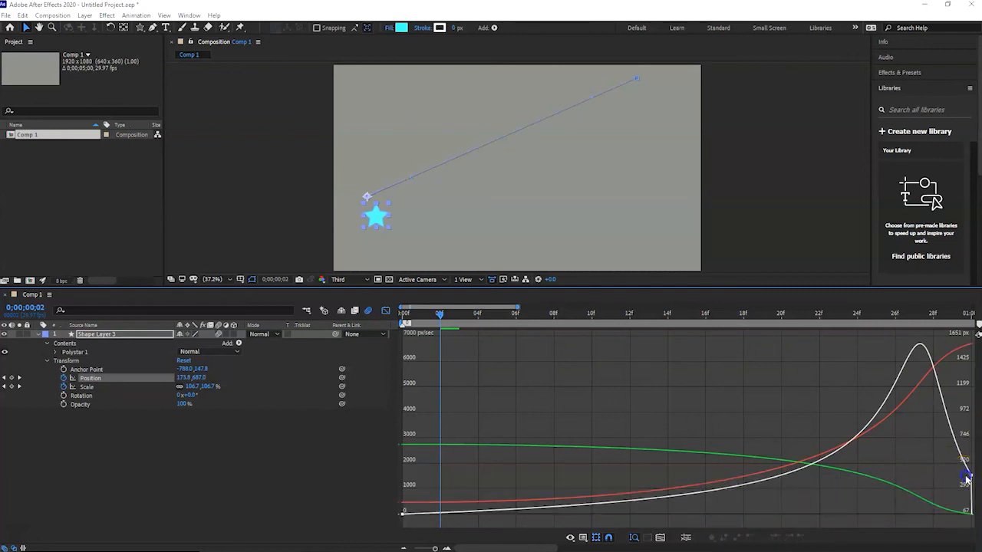
click(970, 476)
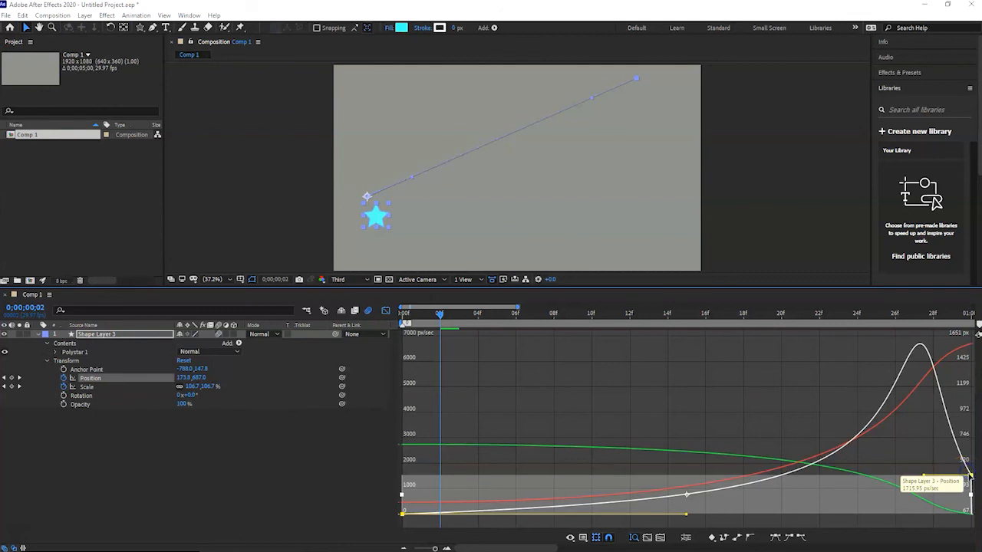
drag(971, 479, 966, 518)
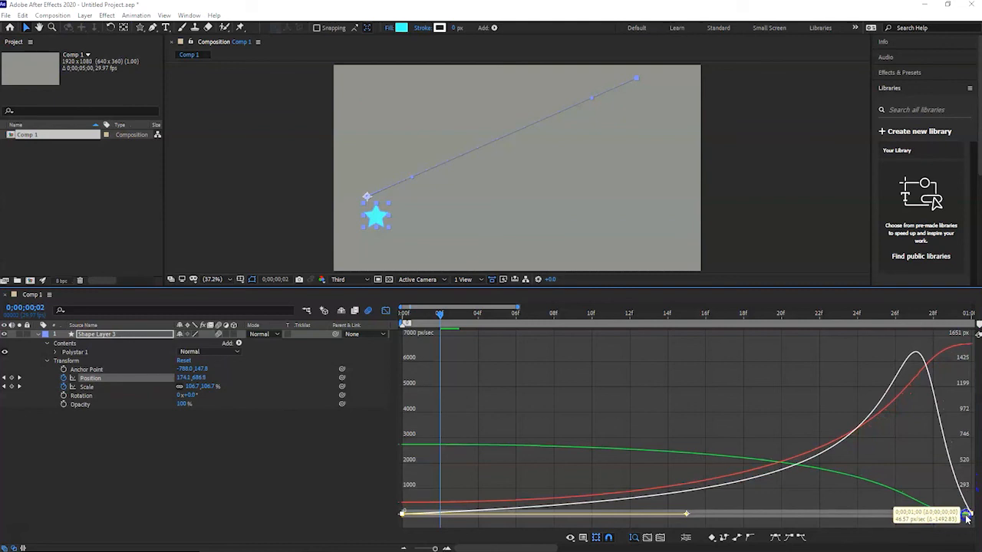
drag(966, 519, 969, 519)
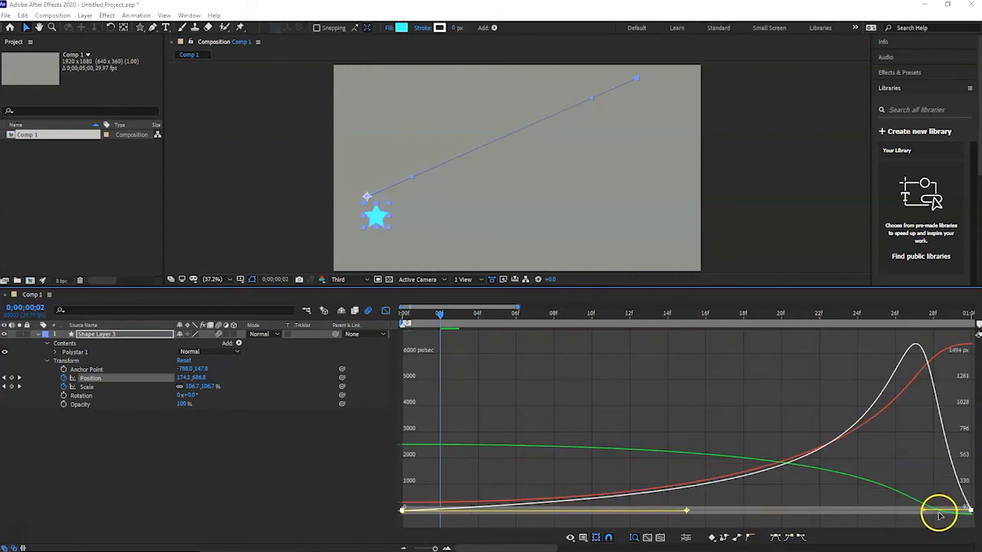
drag(924, 512, 967, 513)
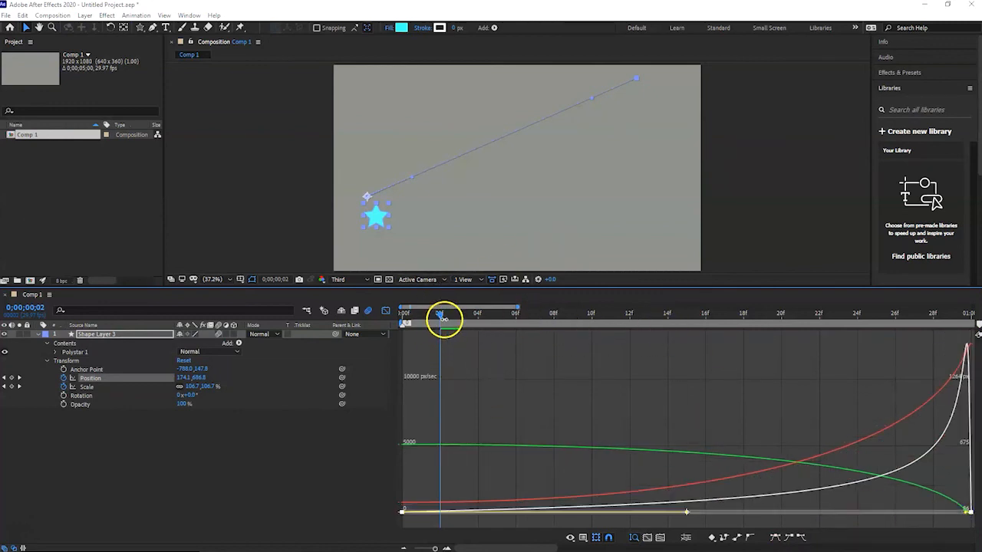
Return to the start and preview the star's eased motion
drag(441, 316, 403, 315)
key(space)
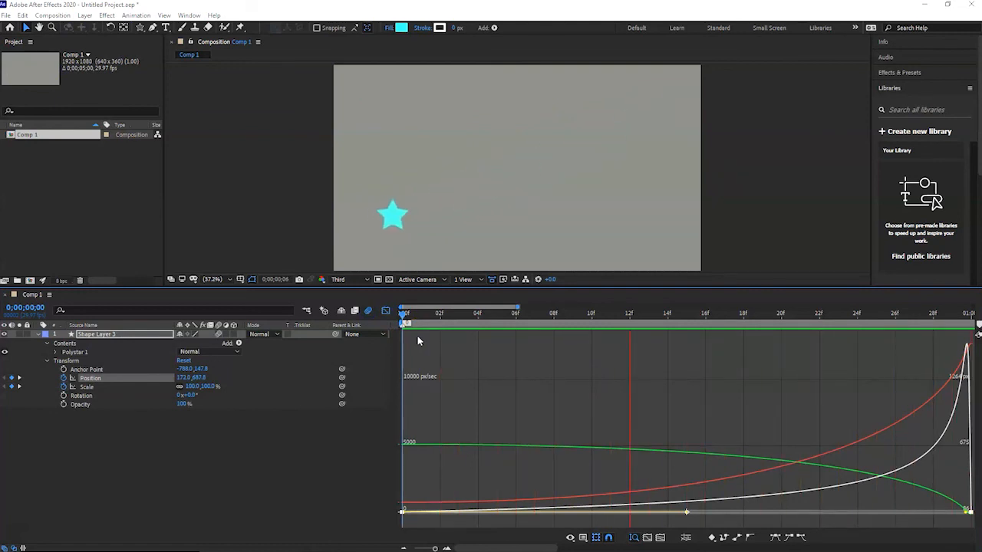
key(space)
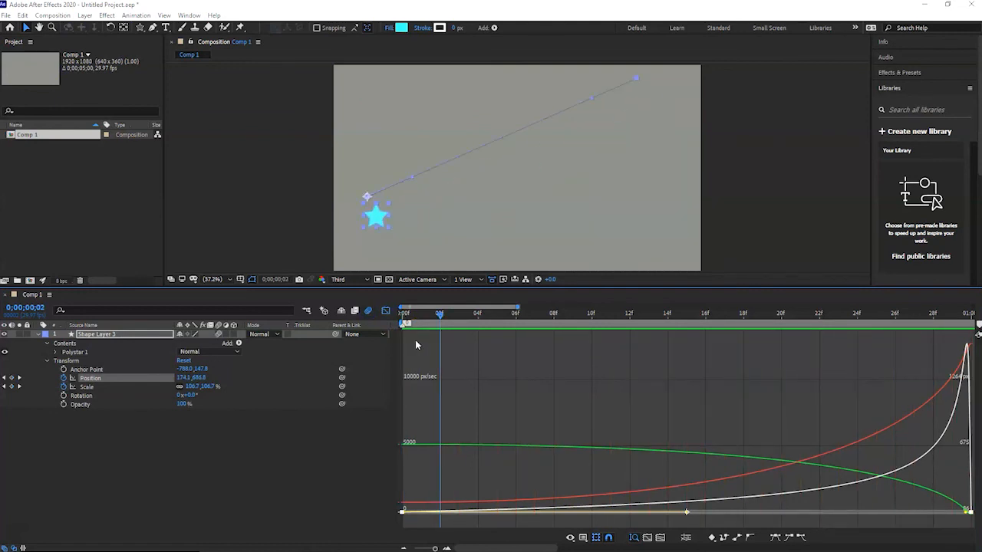